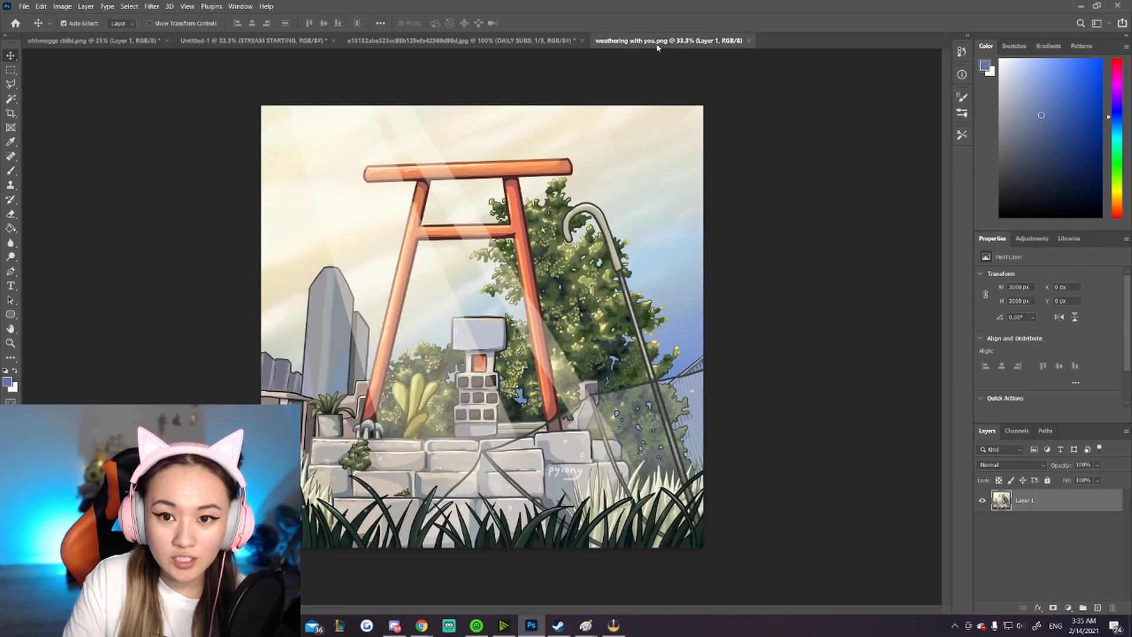
# Place the "weathering with you.png" document beside Untitled-1 and switch to Untitled-1.
pyautogui.moveTo(671, 44); pyautogui.dragTo(401, 47)
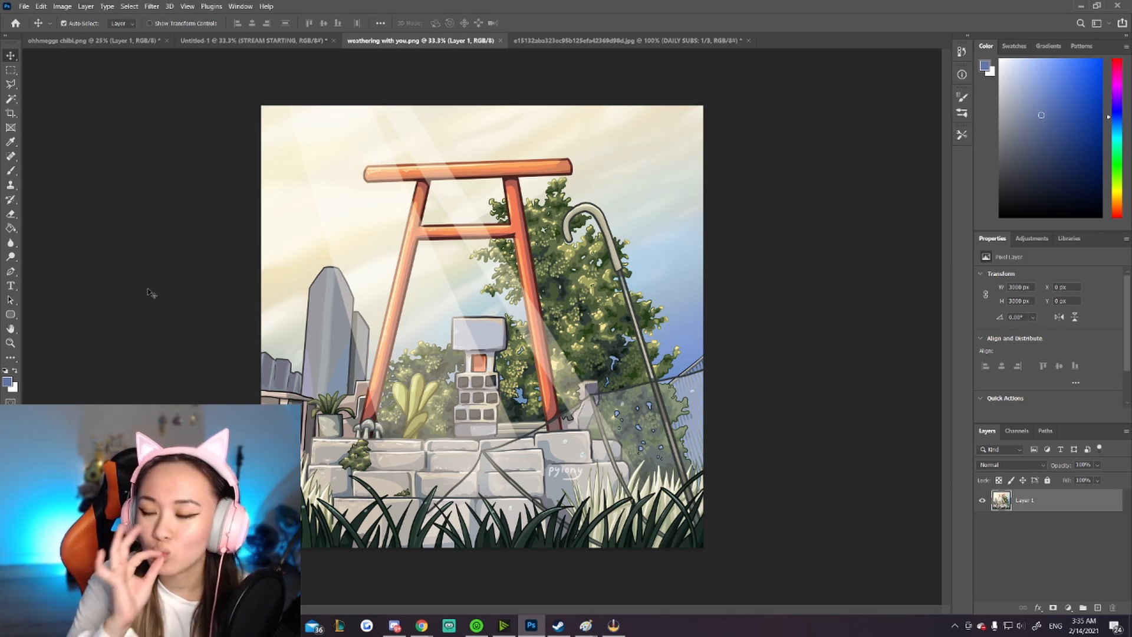
pyautogui.click(276, 45)
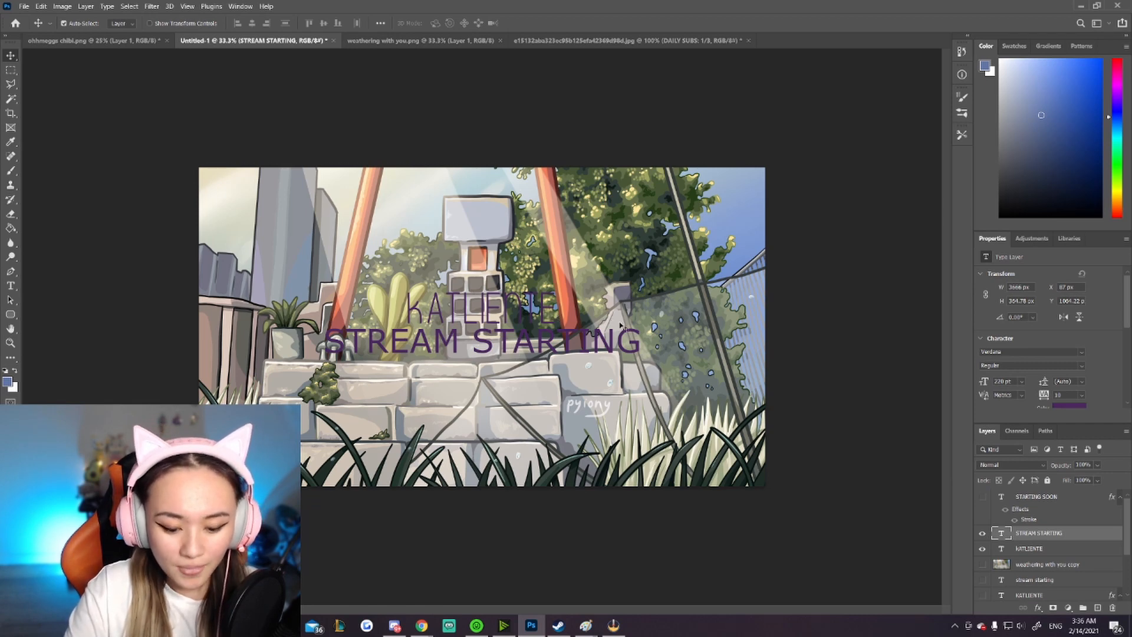
# Inspect the KATLIENTE and STREAM STARTING titles up close on the canvas.
pyautogui.hotkey('ctrl', '+')
pyautogui.hotkey('ctrl', '+')
pyautogui.hotkey('ctrl', '+')
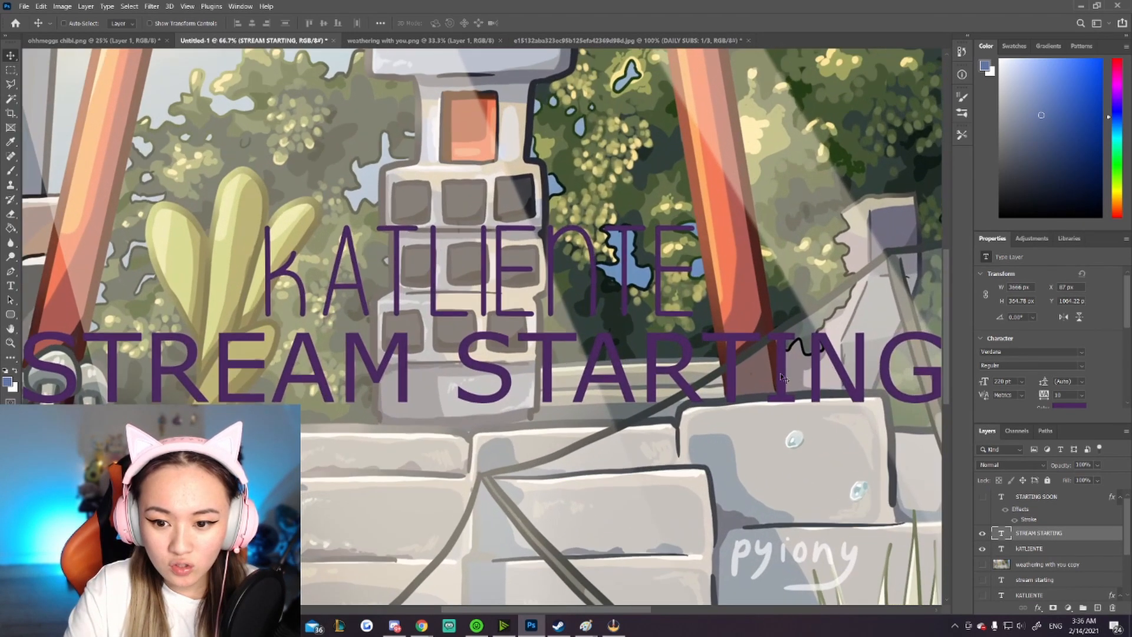
pyautogui.hscroll(4, 639, 542)
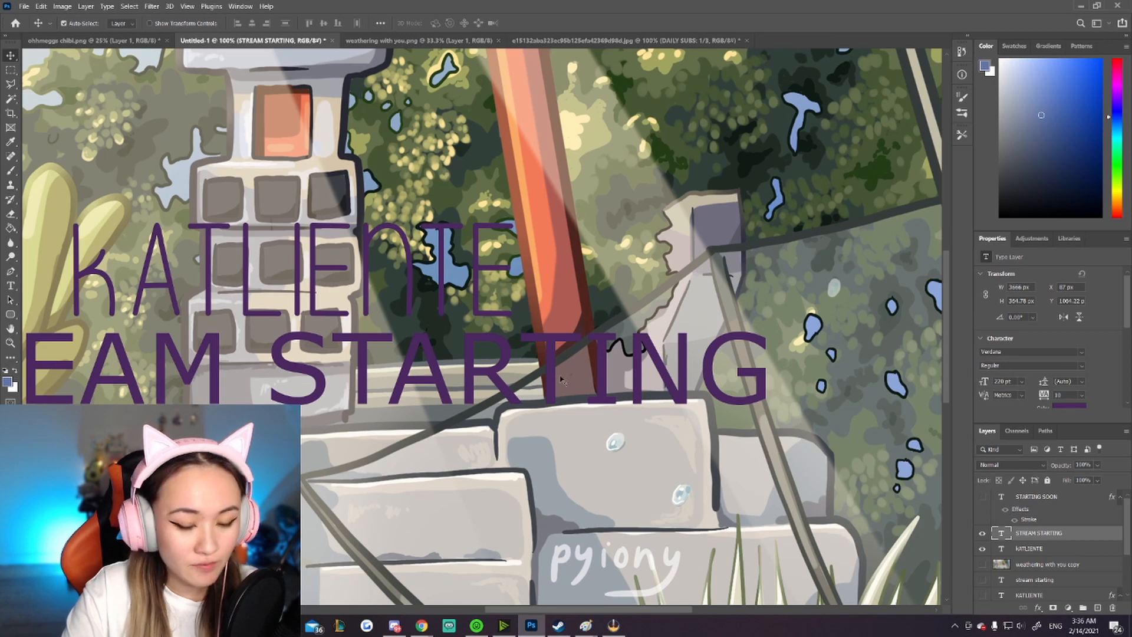
pyautogui.hotkey('ctrl', '-')
pyautogui.hotkey('ctrl', '-')
pyautogui.hotkey('ctrl', '-')
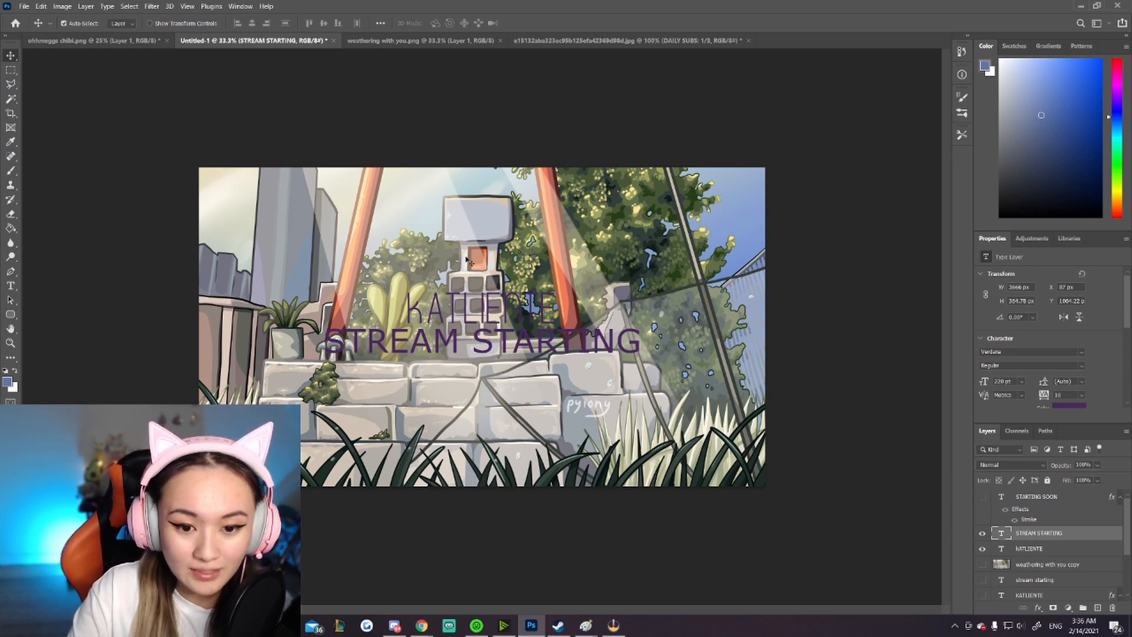
# Replace the first letter of the visible KATLIENTE title with a capital K.
pyautogui.doubleClick(429, 307)
pyautogui.click(428, 307)
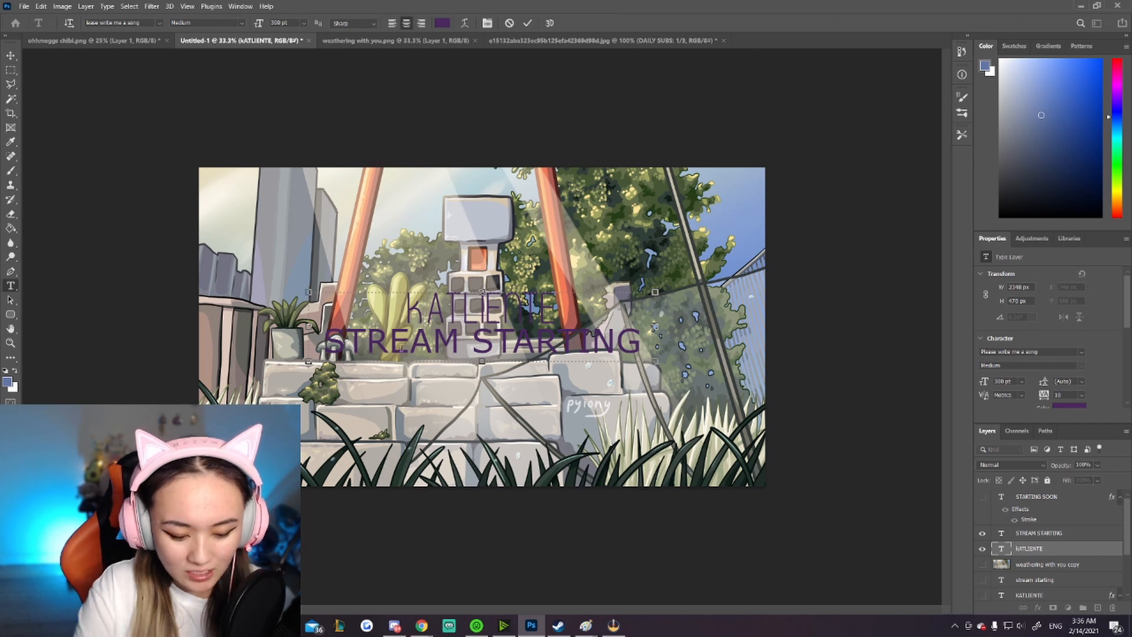
pyautogui.press('BackSpace')
pyautogui.write('K')
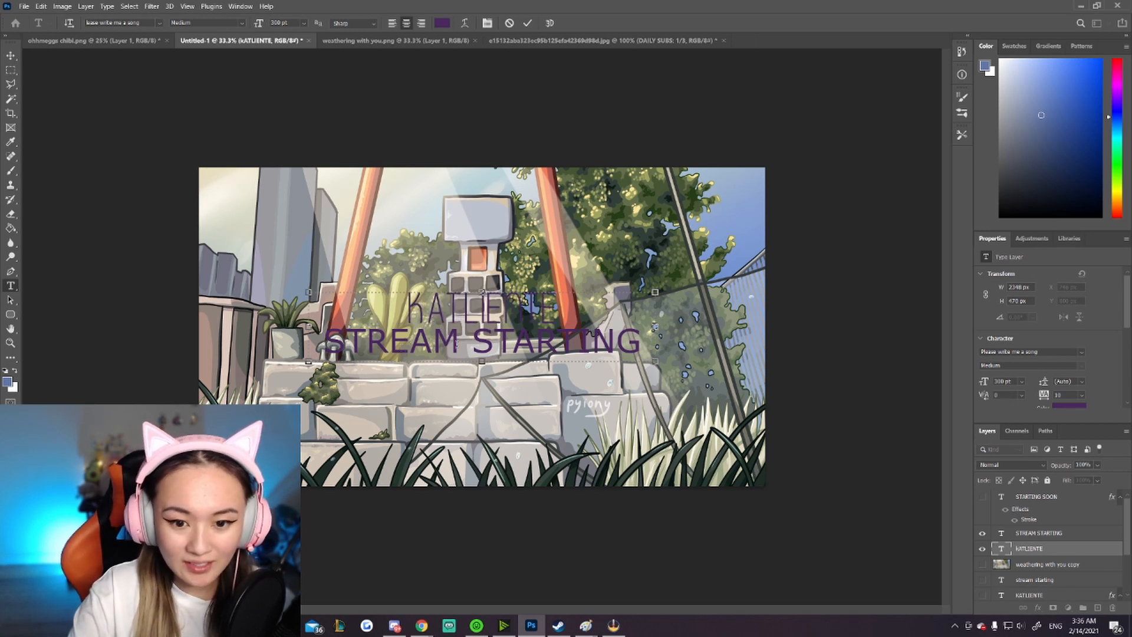
# Set the whole KATLIENTE title in Aero Matics Display Bold at 350 pt.
pyautogui.doubleClick(524, 304)
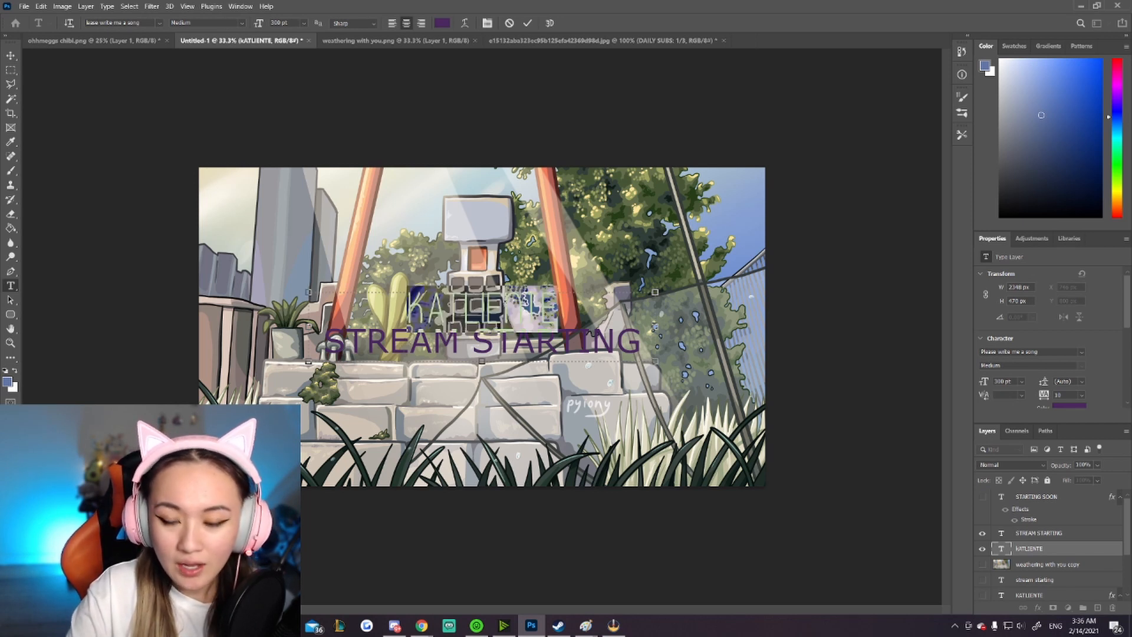
pyautogui.click(1083, 352)
pyautogui.click(994, 43)
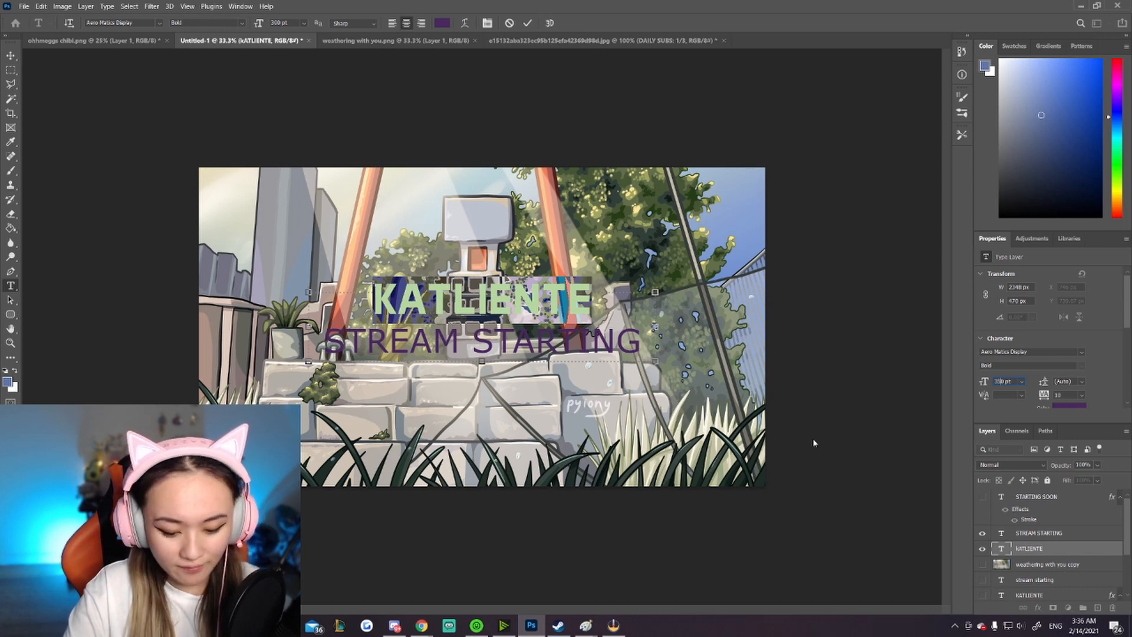
pyautogui.write('350')
pyautogui.press('Return')
pyautogui.hotkey('ctrl', 'Return')
pyautogui.press('v')
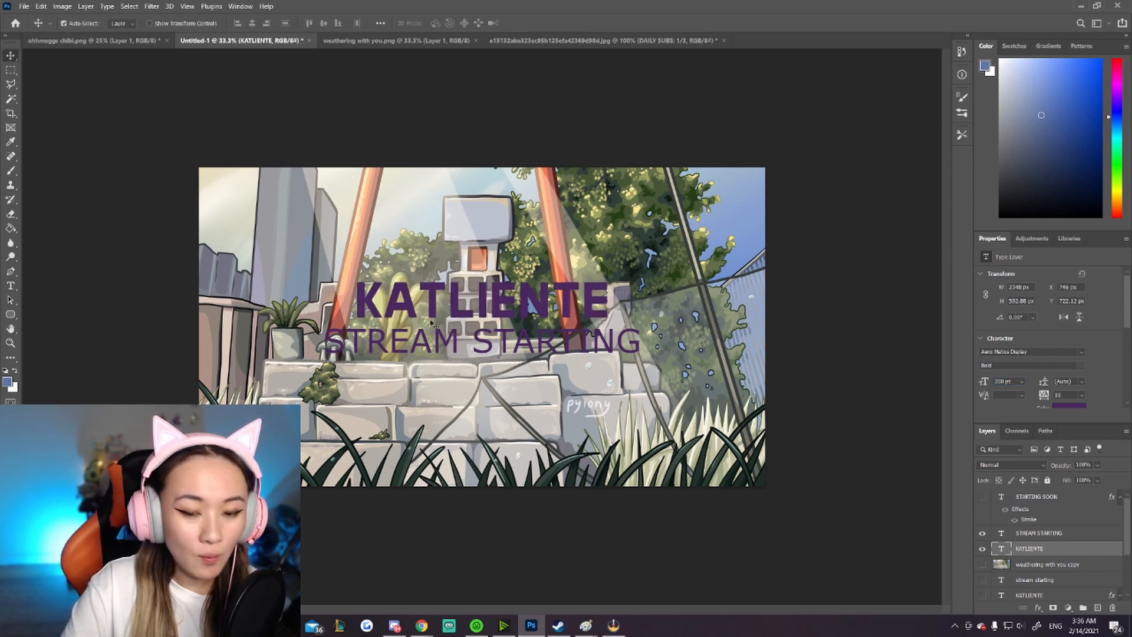
# Change the font of the STREAM STARTING text to Baby Pumpkin.
pyautogui.doubleClick(535, 350)
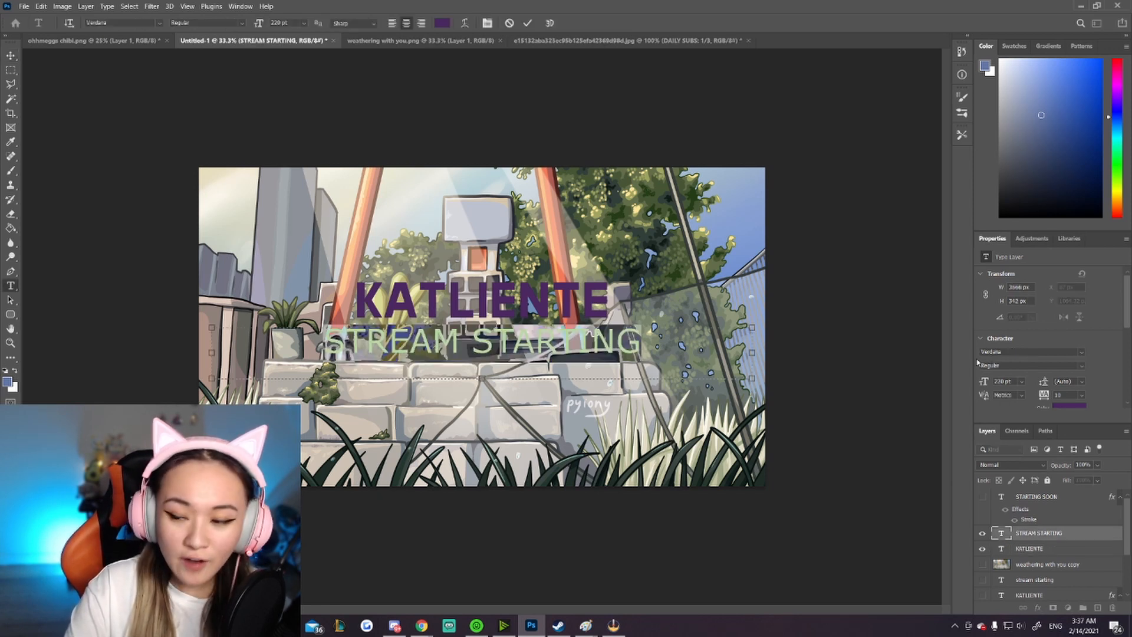
pyautogui.click(1087, 352)
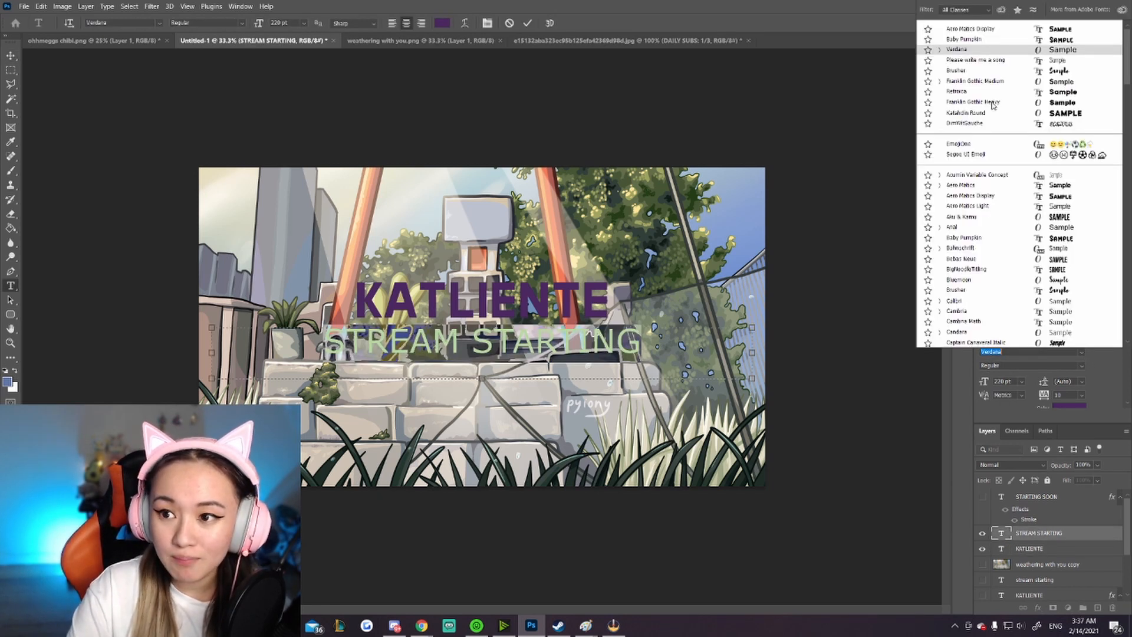
pyautogui.click(1009, 40)
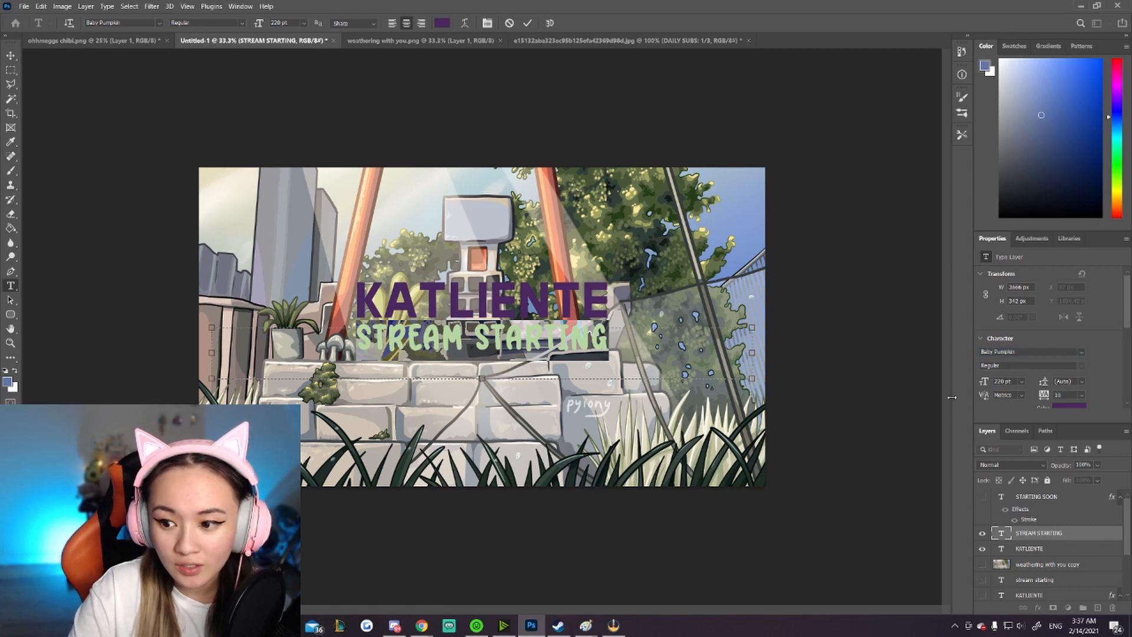
pyautogui.hotkey('ctrl', 'Return')
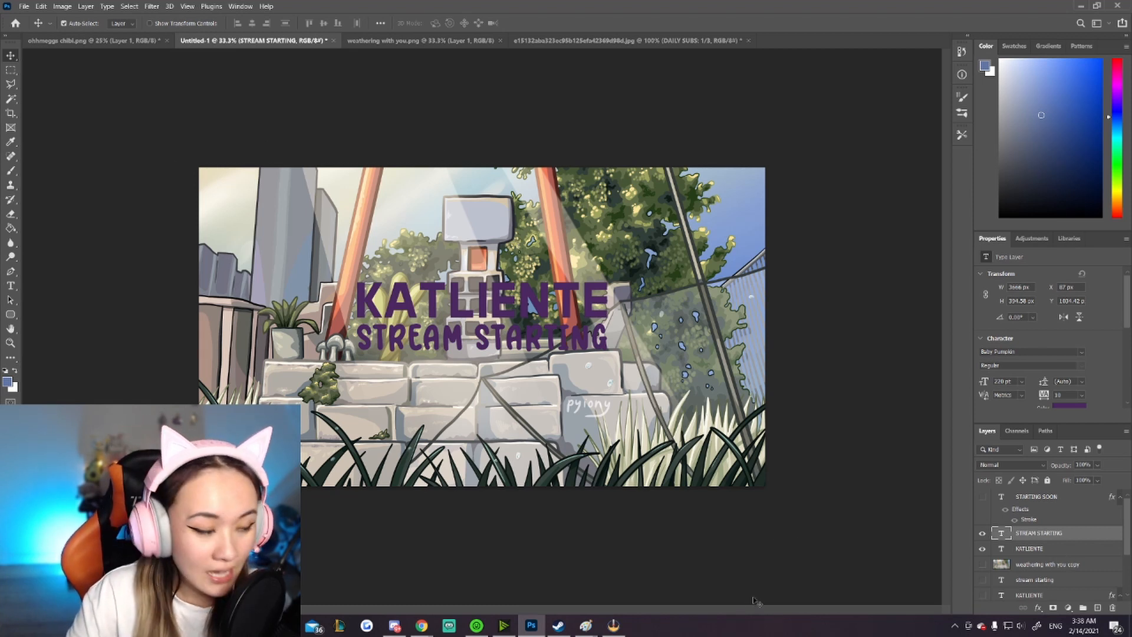
# Duplicate the "weathering with you" background artwork layer and rasterize the copy.
pyautogui.scroll(-3, 1022, 538)
pyautogui.click(1045, 578)
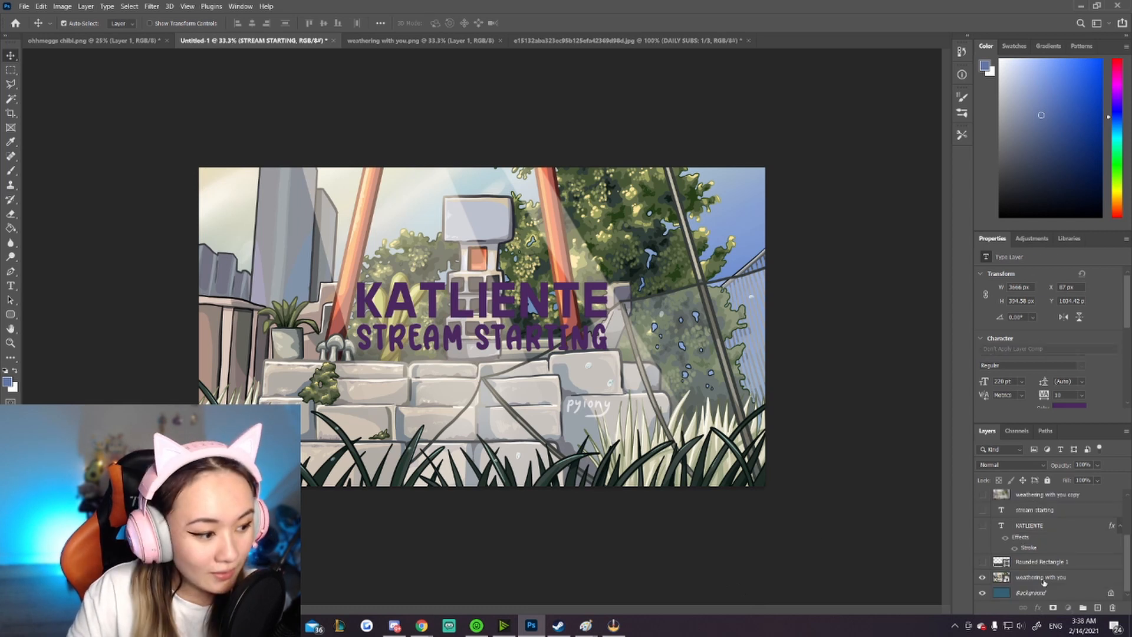
pyautogui.rightClick(1050, 579)
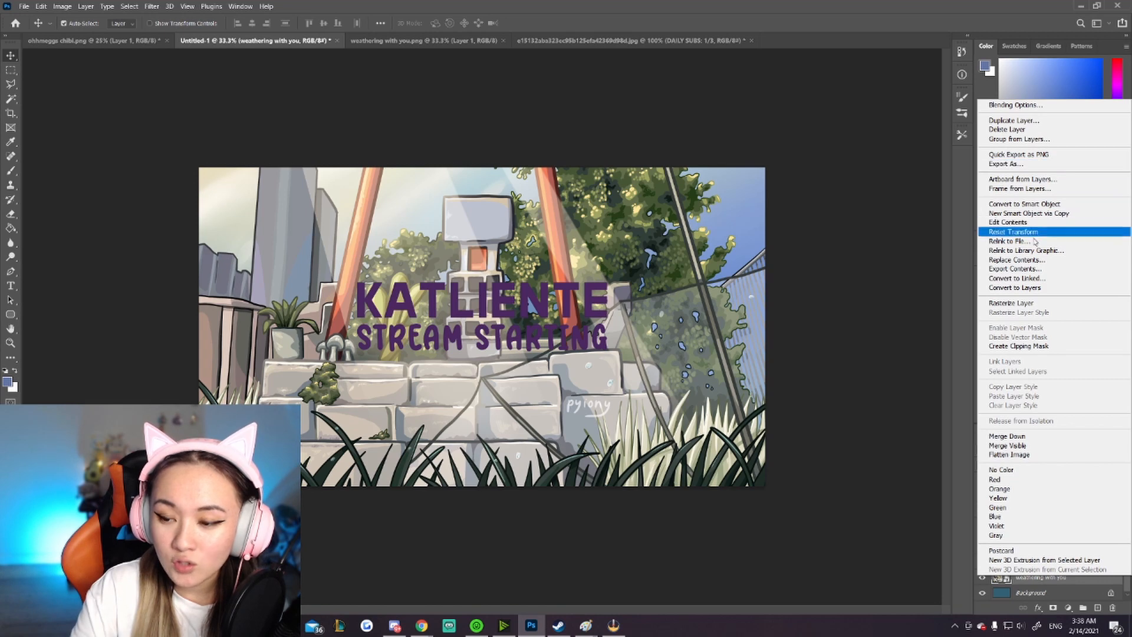
pyautogui.click(1053, 120)
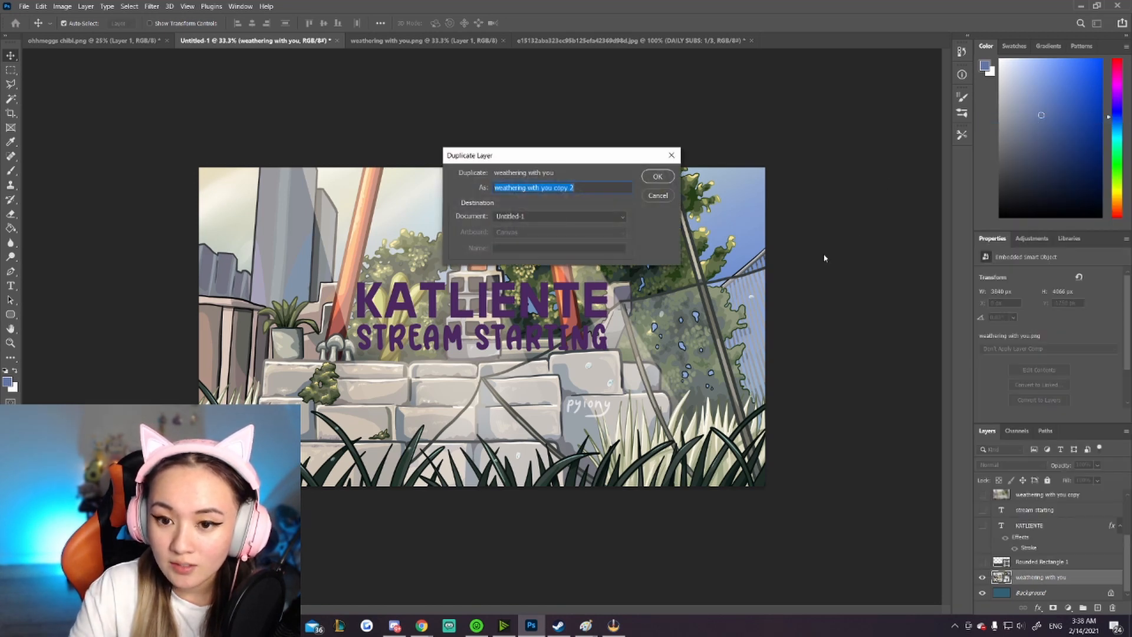
pyautogui.click(657, 176)
pyautogui.rightClick(1047, 577)
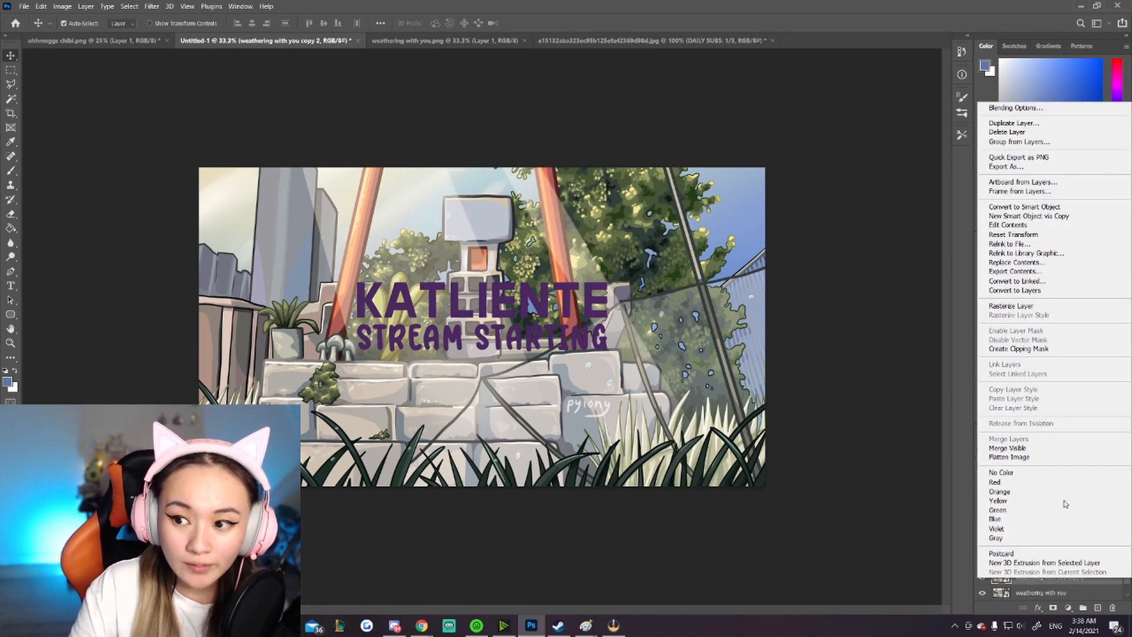
pyautogui.click(1010, 306)
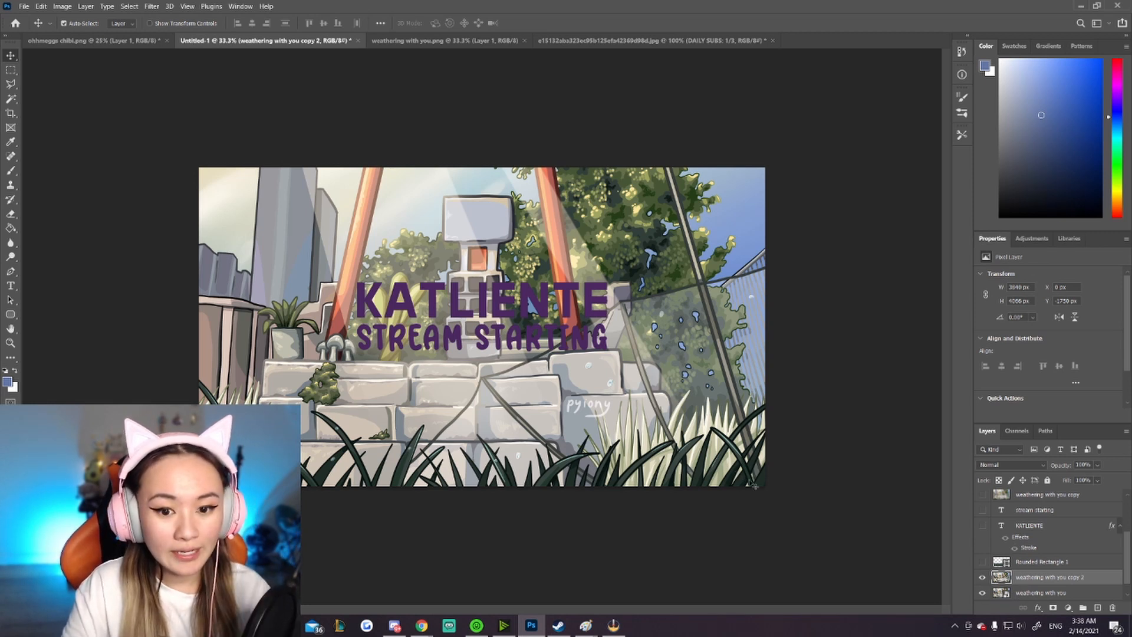
# Apply a Gaussian Blur with a 37.4-pixel radius to the rasterized artwork copy.
pyautogui.click(151, 6)
pyautogui.moveTo(221, 139)
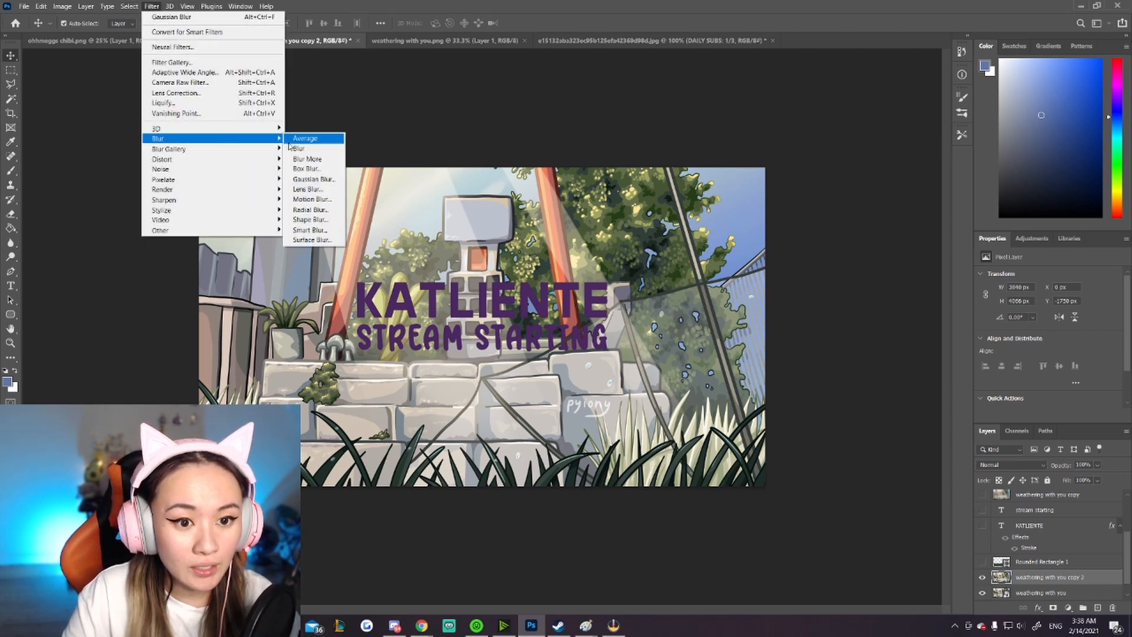
pyautogui.click(302, 179)
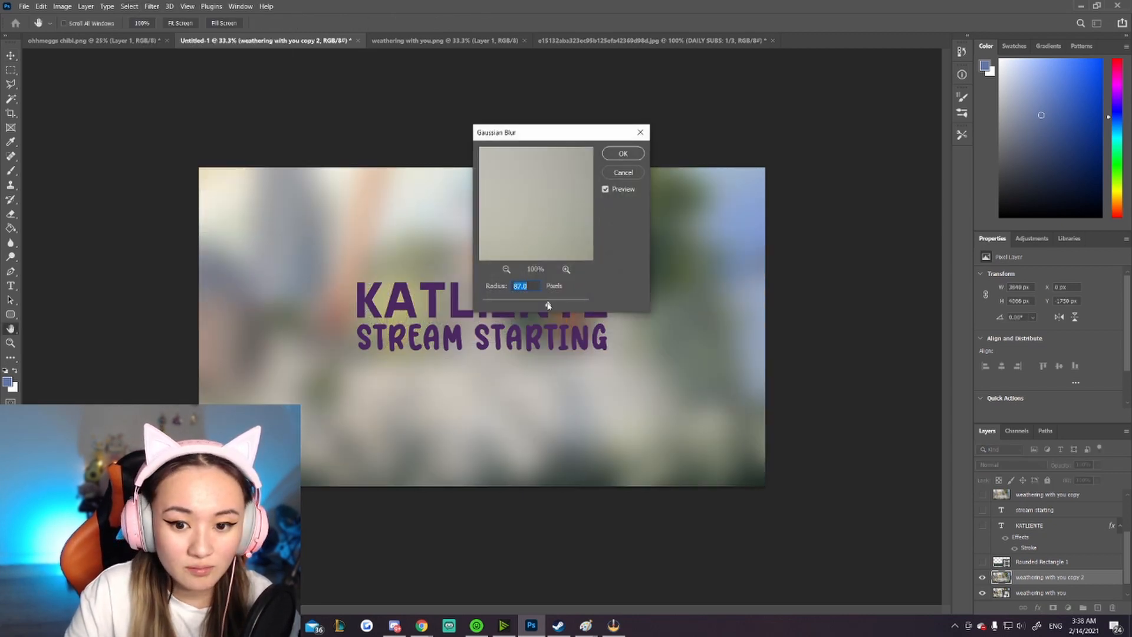
pyautogui.moveTo(549, 305); pyautogui.dragTo(535, 304)
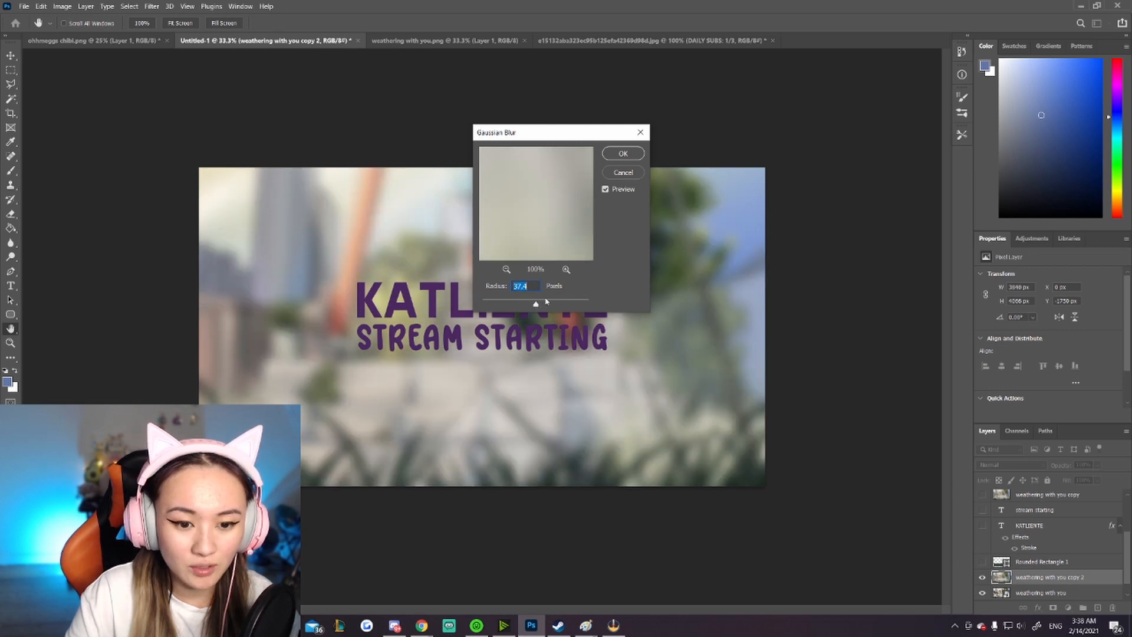
pyautogui.click(627, 155)
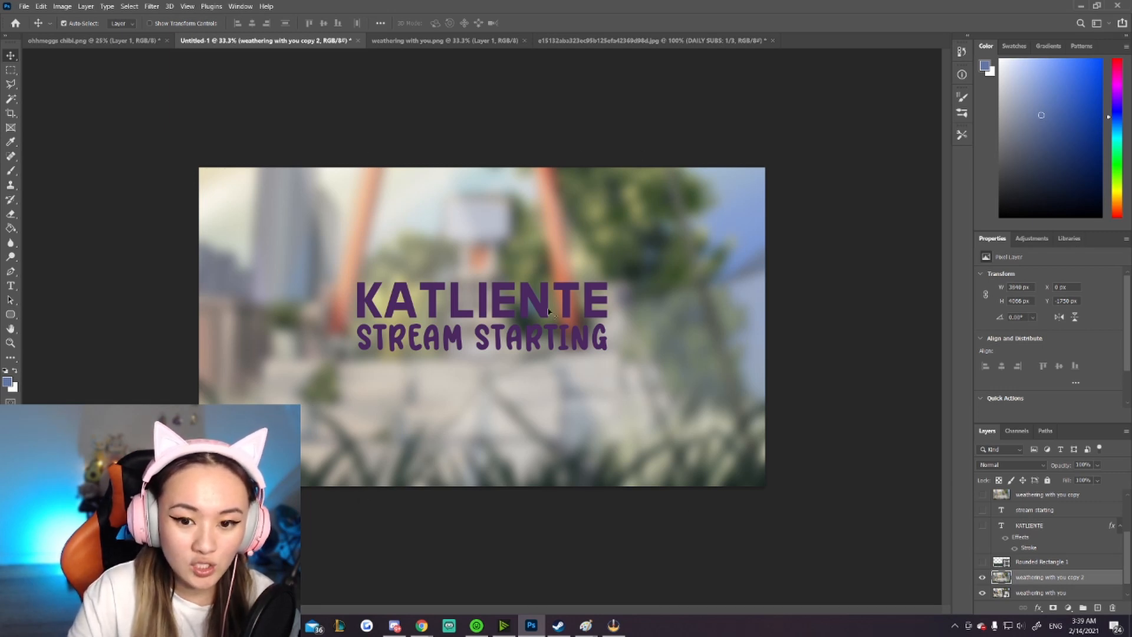
# Hide the blurred artwork copy and recolor the visible KATLIENTE title orange (#f27b59), sampled from the gate's pillar.
pyautogui.click(11, 142)
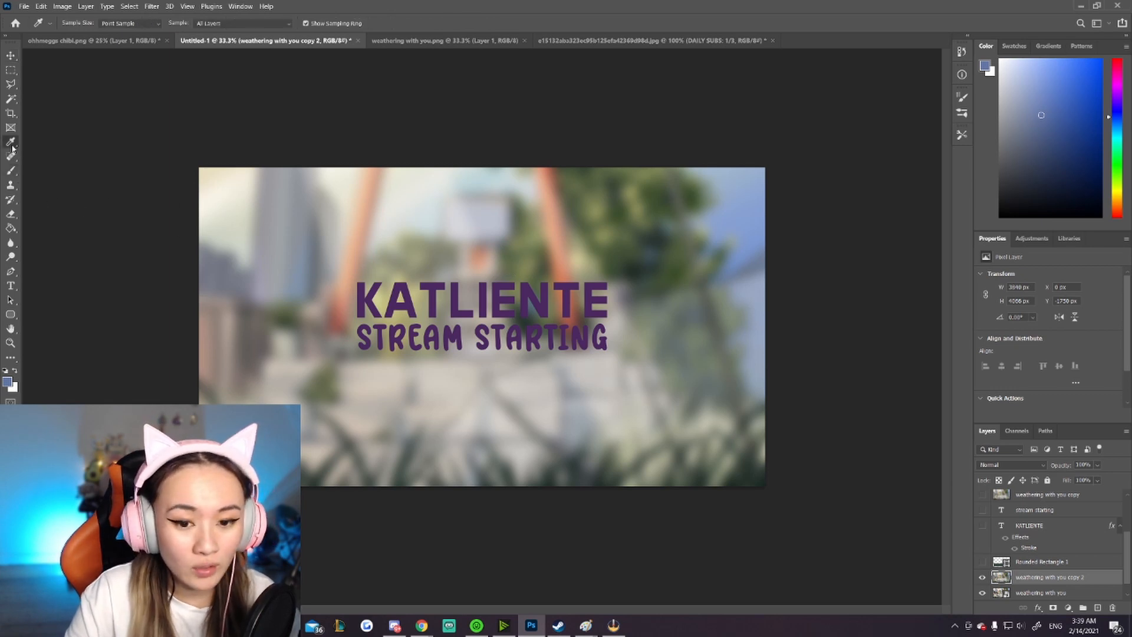
pyautogui.click(982, 578)
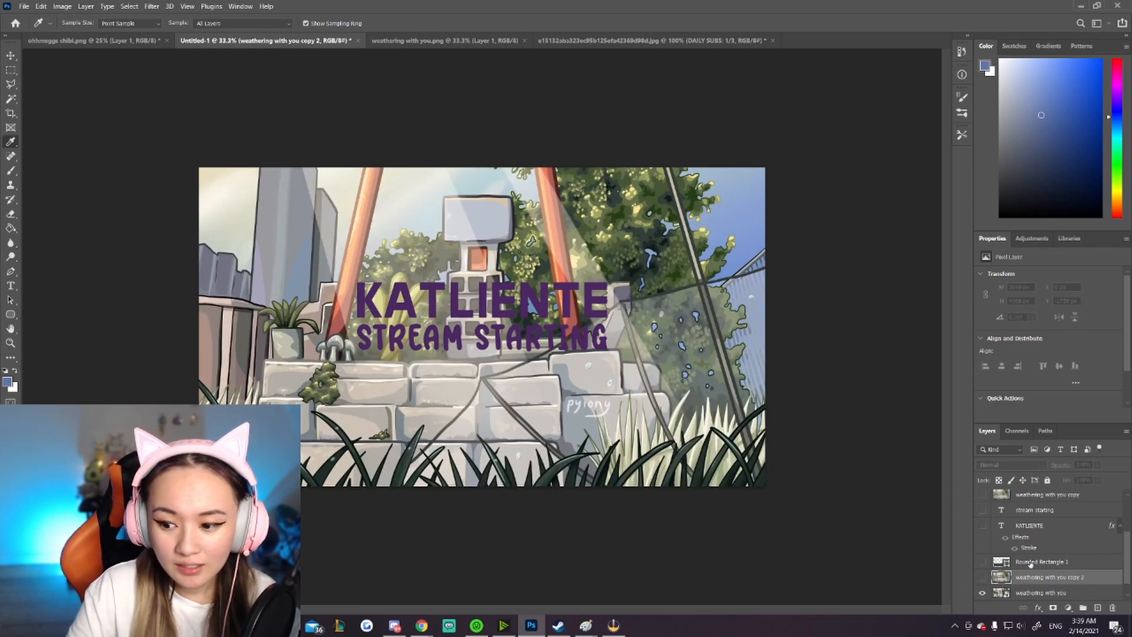
pyautogui.click(1039, 526)
pyautogui.scroll(2, 1040, 528)
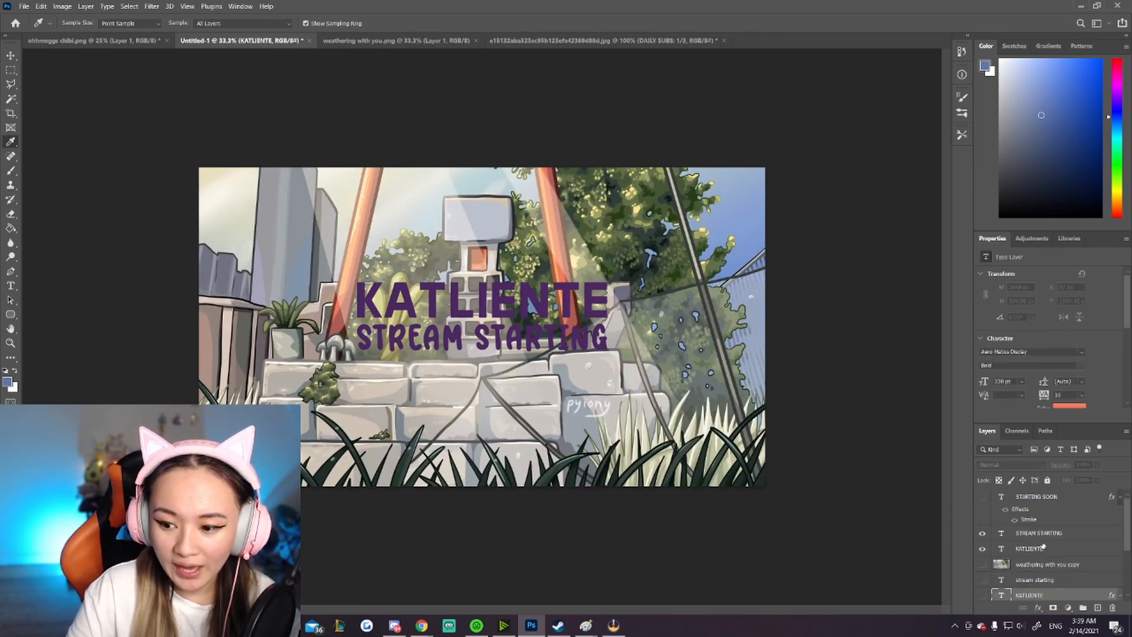
pyautogui.click(1042, 548)
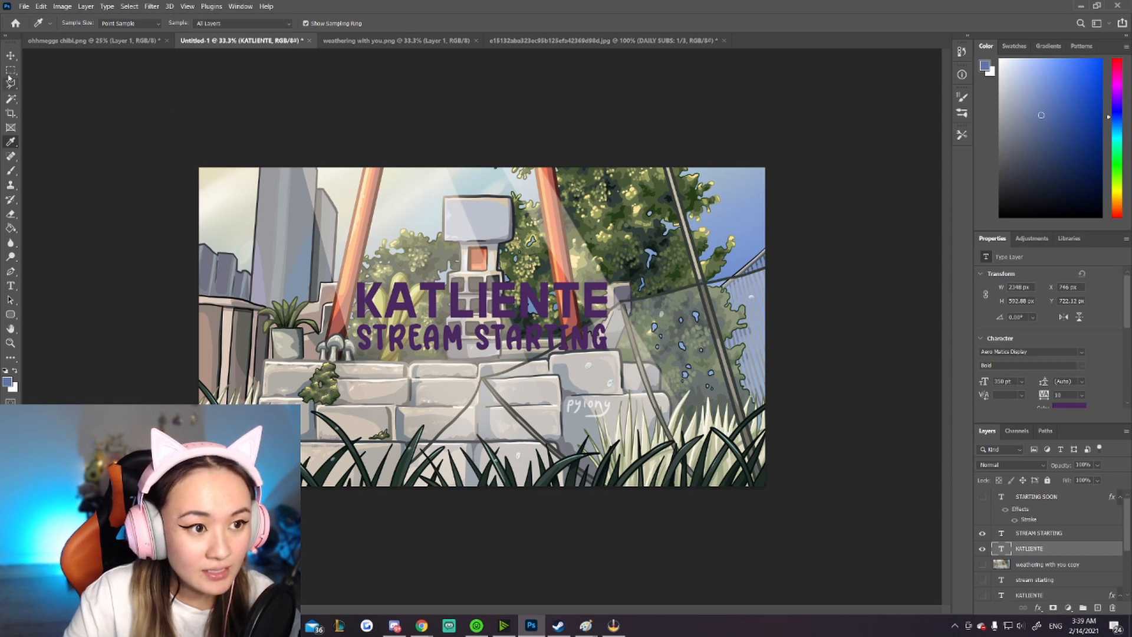
pyautogui.click(1067, 407)
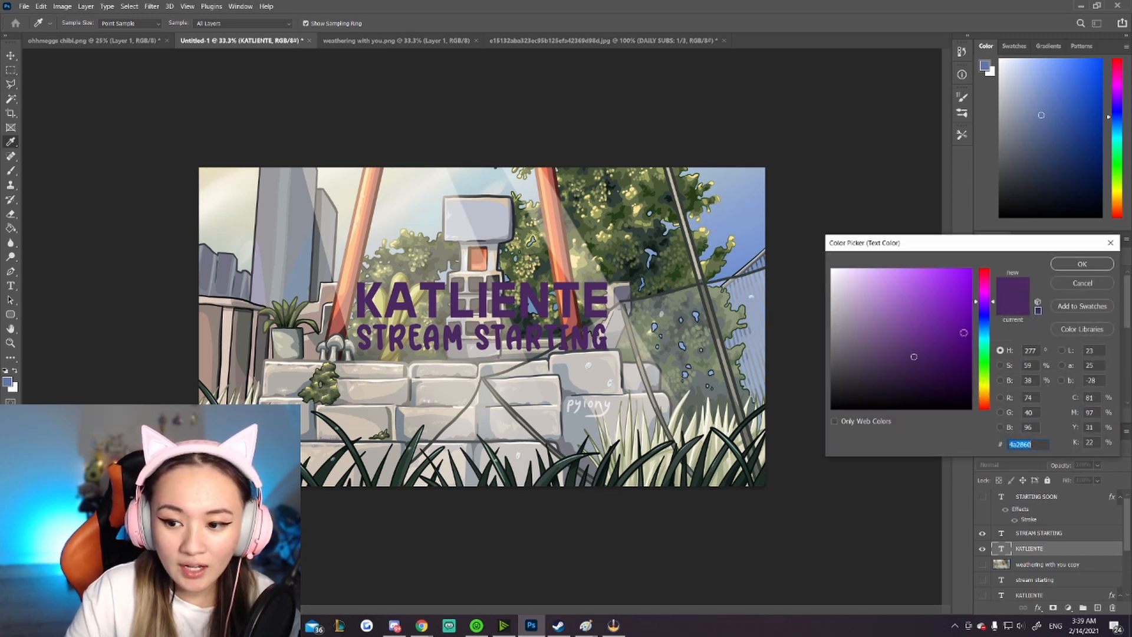
pyautogui.click(563, 275)
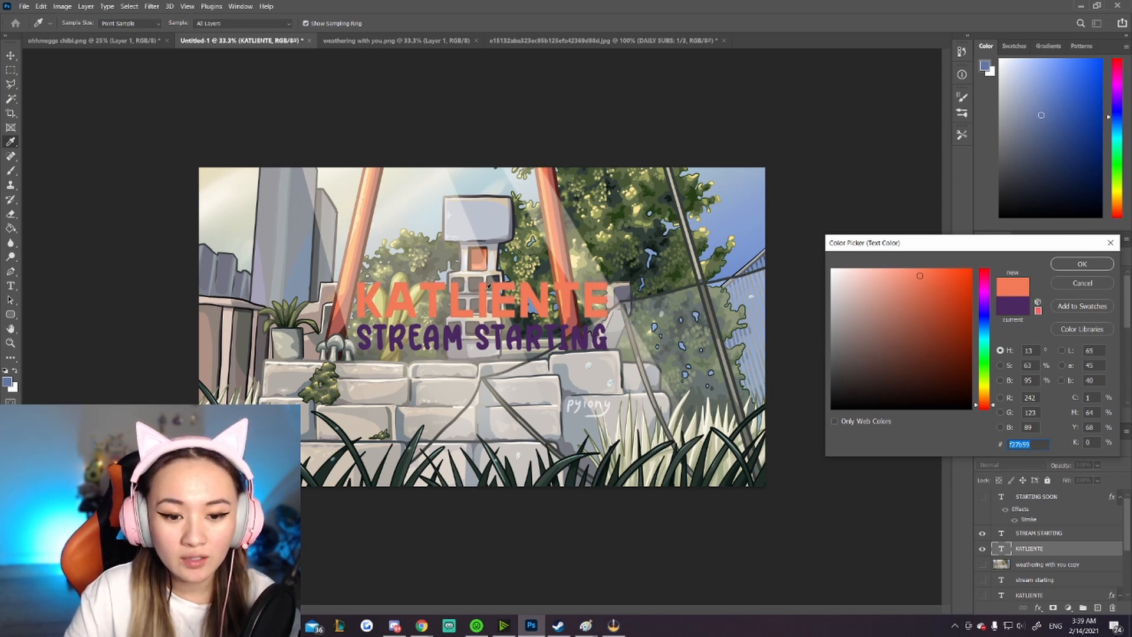
pyautogui.click(1109, 267)
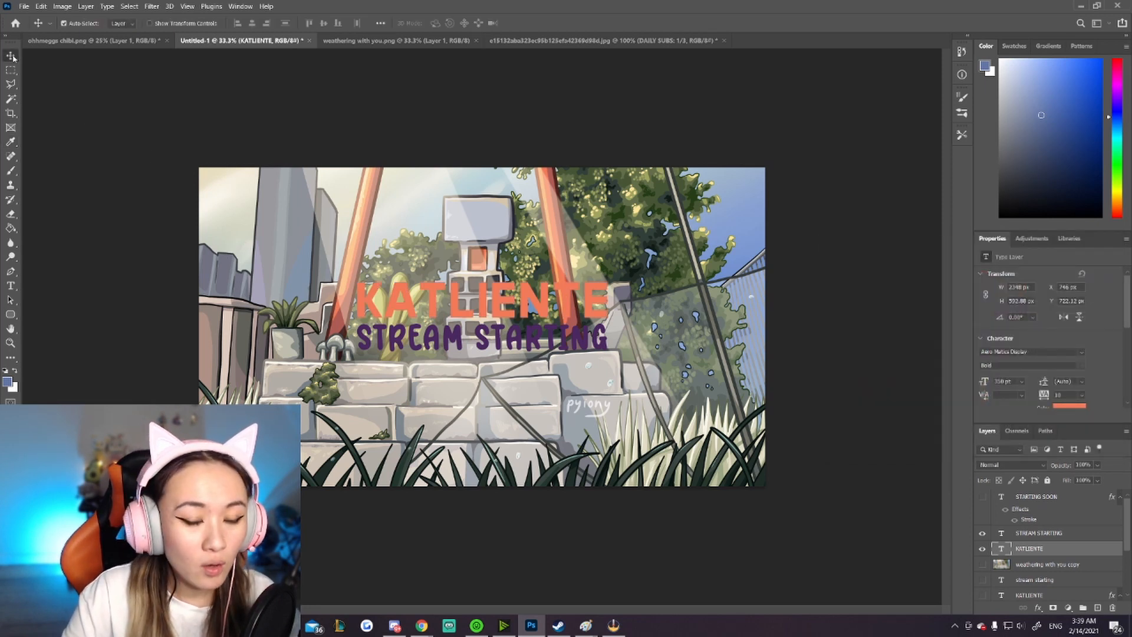
# Add a white outside Stroke layer style at full opacity to the orange KATLIENTE title.
pyautogui.doubleClick(529, 299)
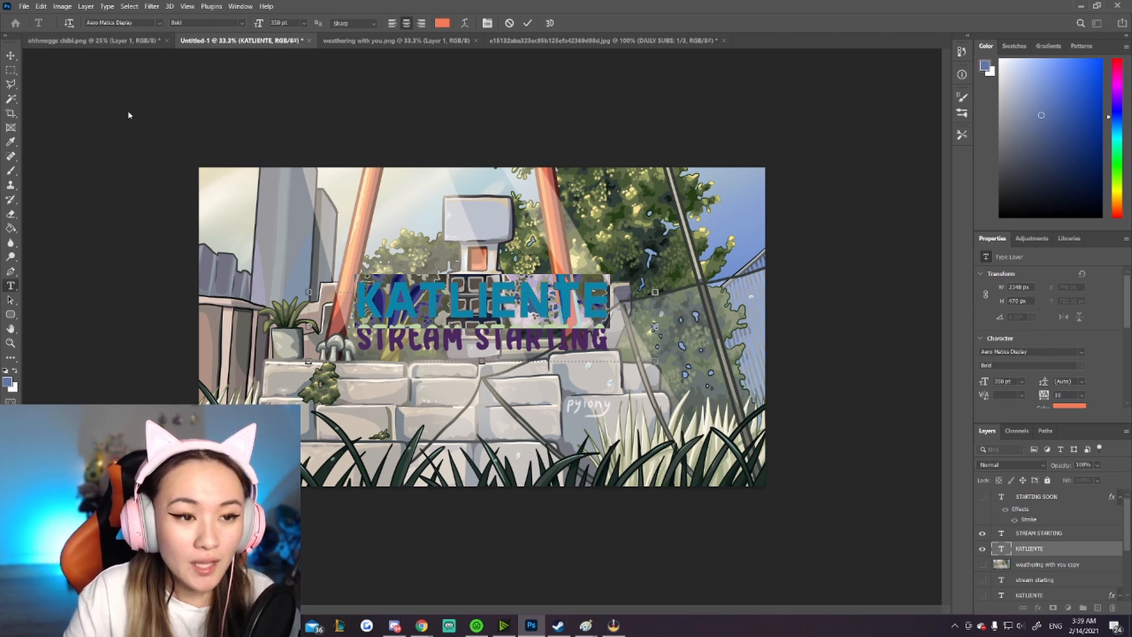
pyautogui.click(86, 5)
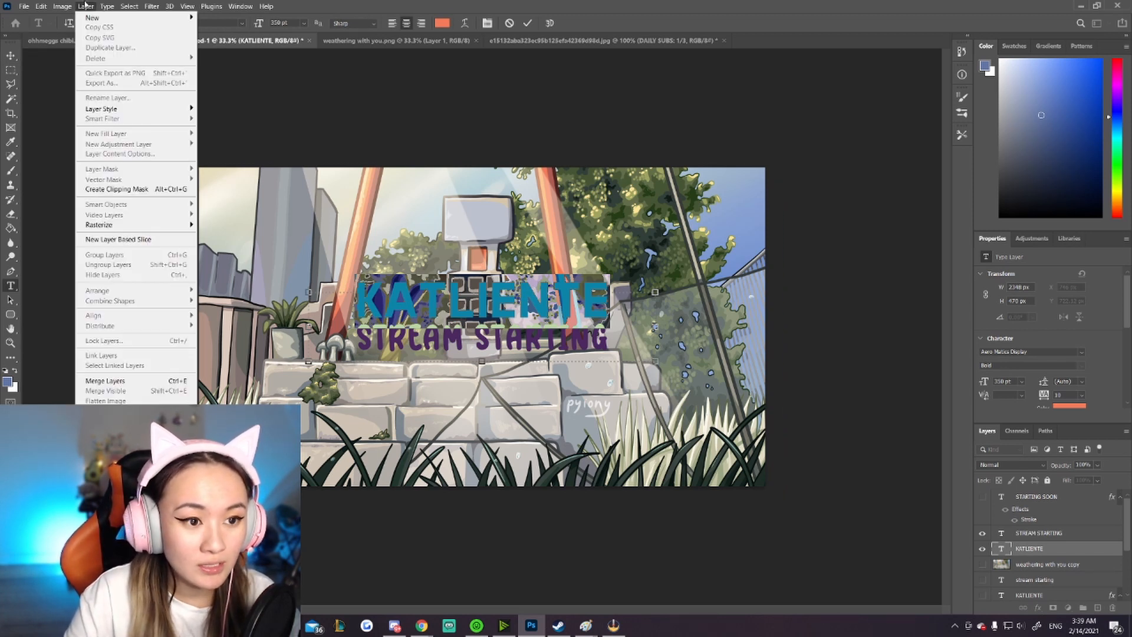
pyautogui.moveTo(109, 108)
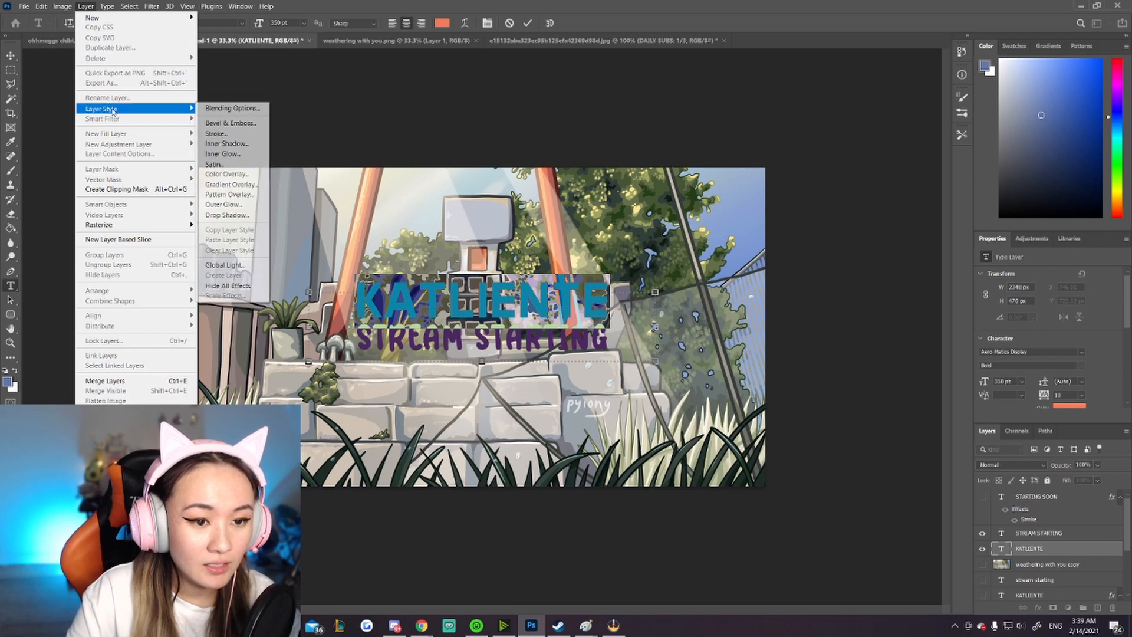
pyautogui.click(254, 134)
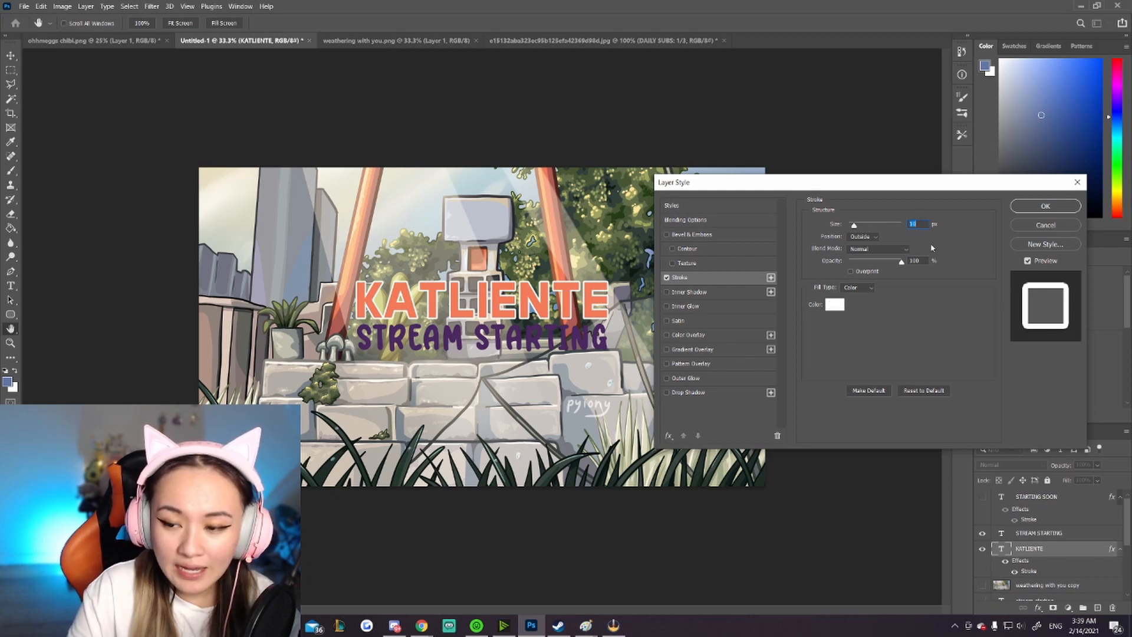
pyautogui.click(1053, 209)
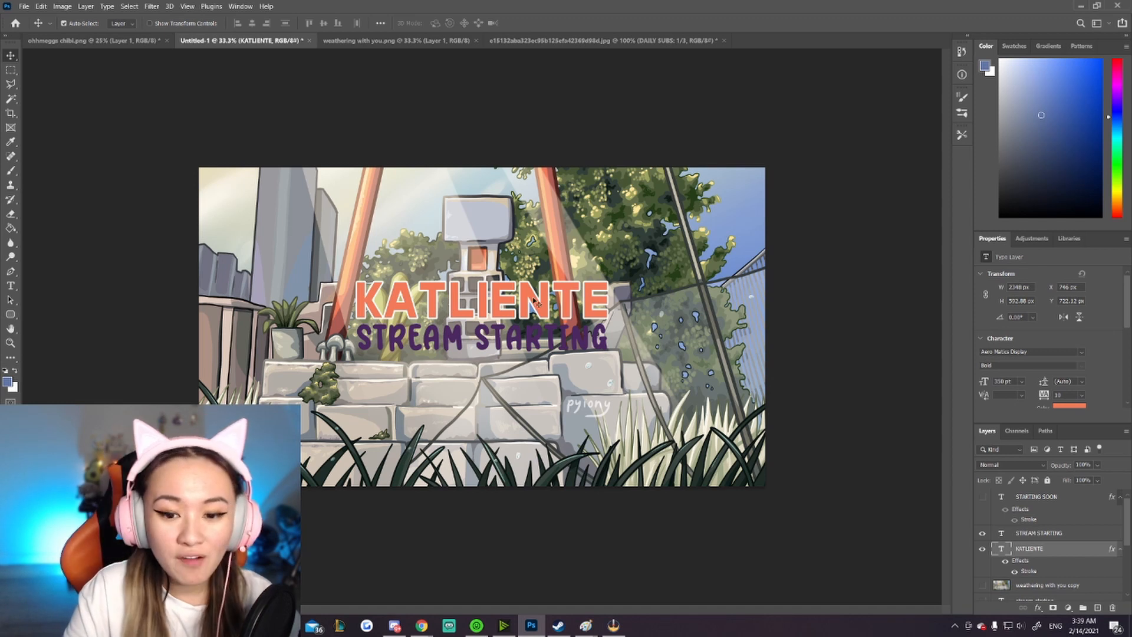
# Recolor the STREAM STARTING title white (#ffffff).
pyautogui.doubleClick(500, 348)
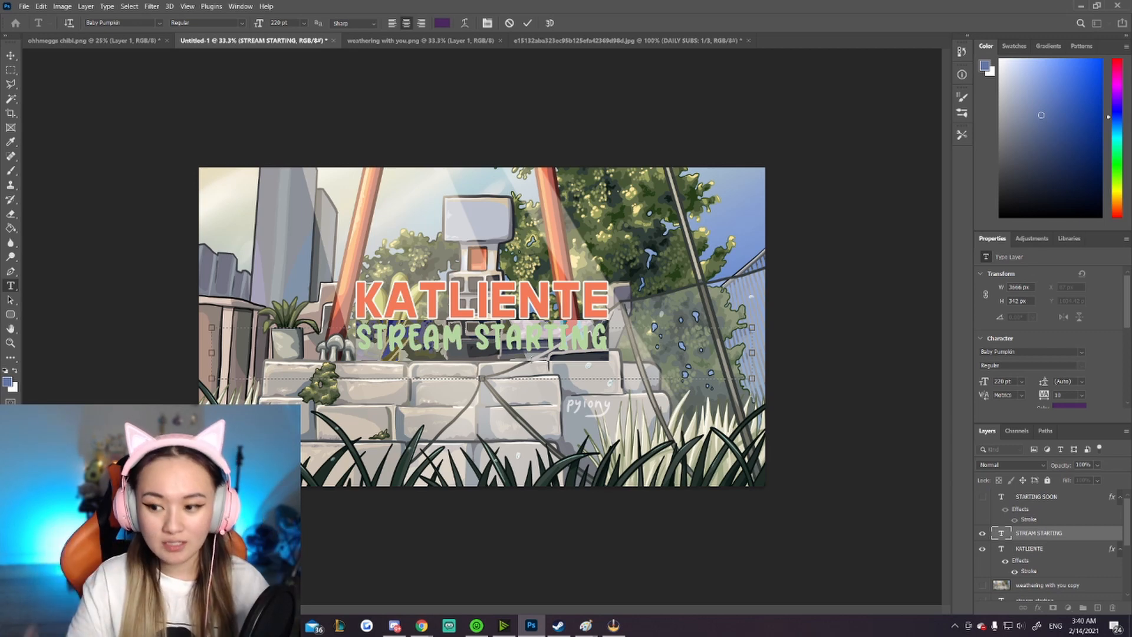
pyautogui.click(1077, 407)
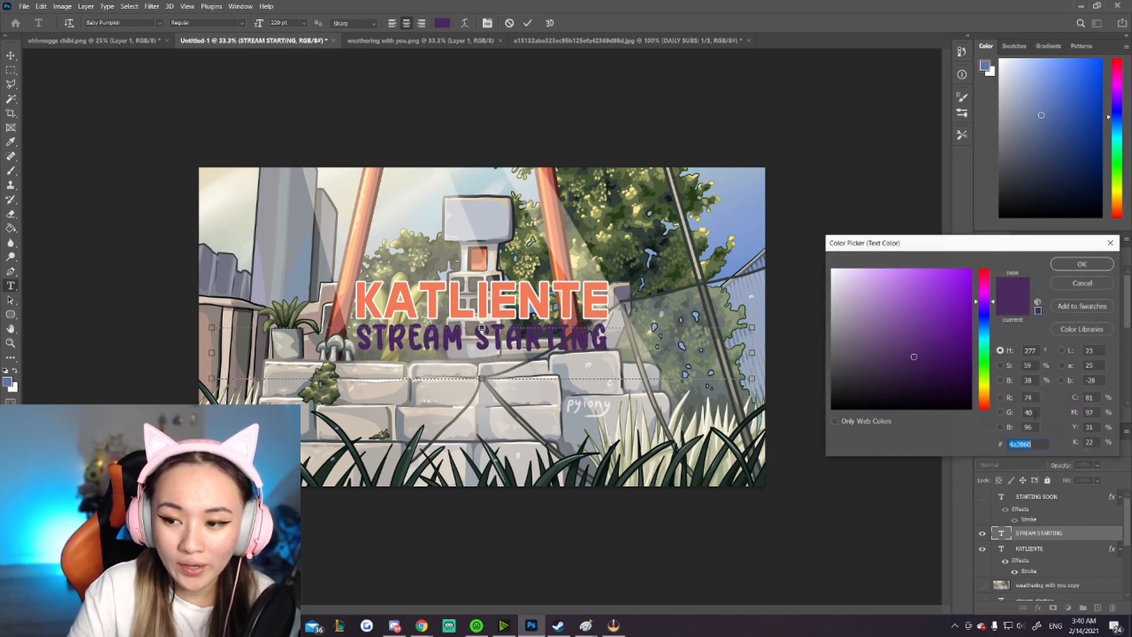
pyautogui.write('ffffff')
pyautogui.click(1082, 264)
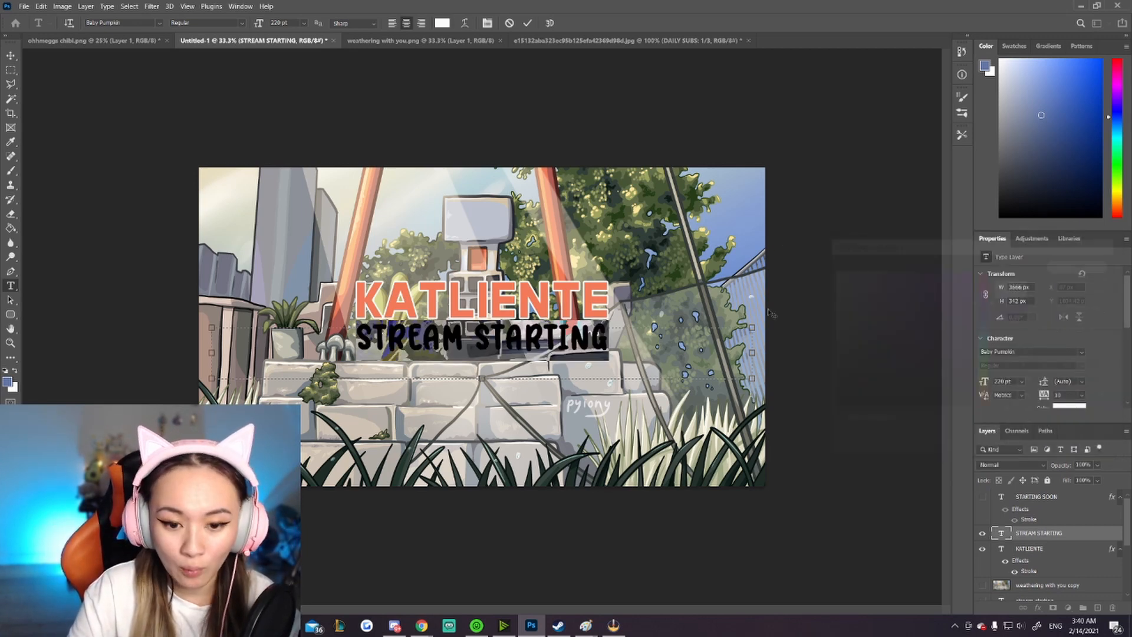
pyautogui.click(642, 81)
pyautogui.press('v')
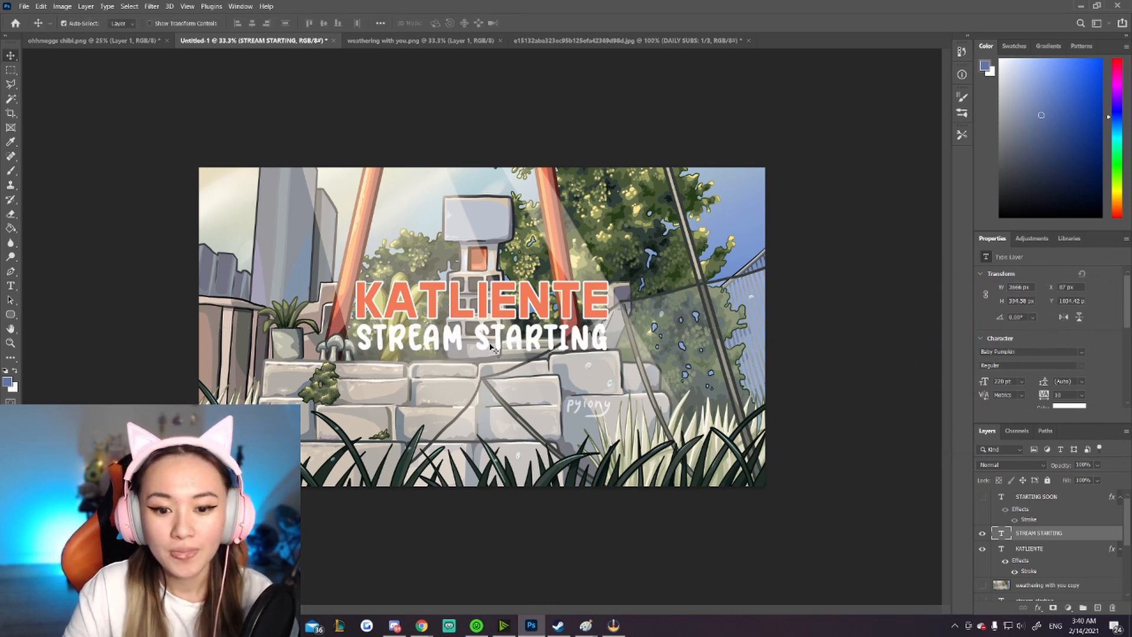
# Lower the KATLIENTE title over the stone steps and place the STREAM STARTING title directly beneath it.
pyautogui.moveTo(500, 347); pyautogui.dragTo(484, 375)
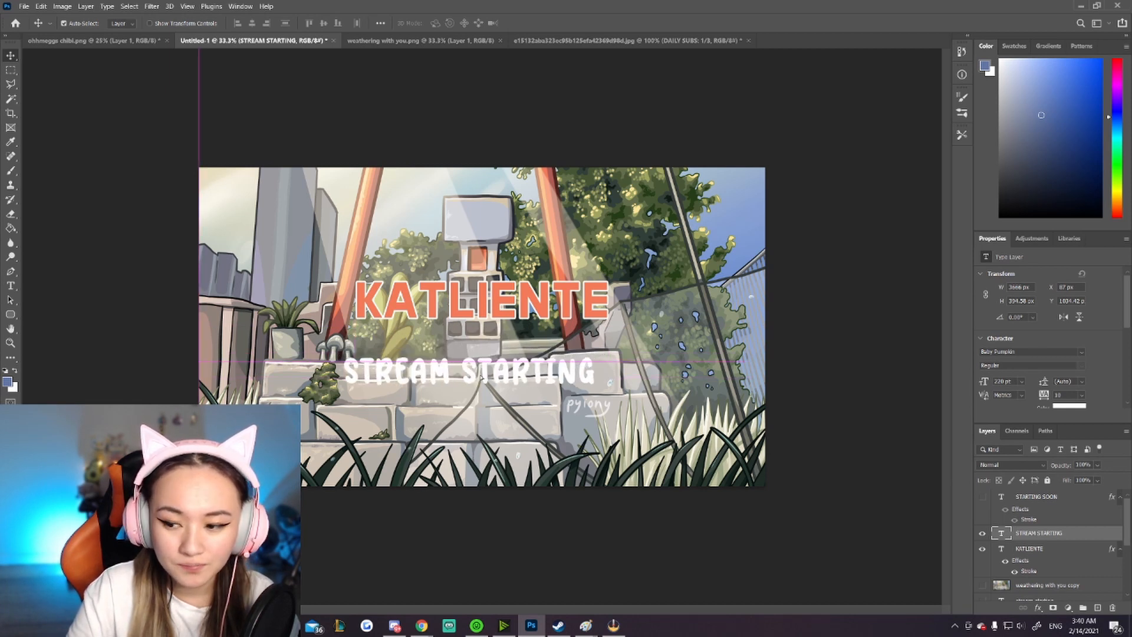
pyautogui.doubleClick(529, 368)
pyautogui.scroll(-4, 1026, 340)
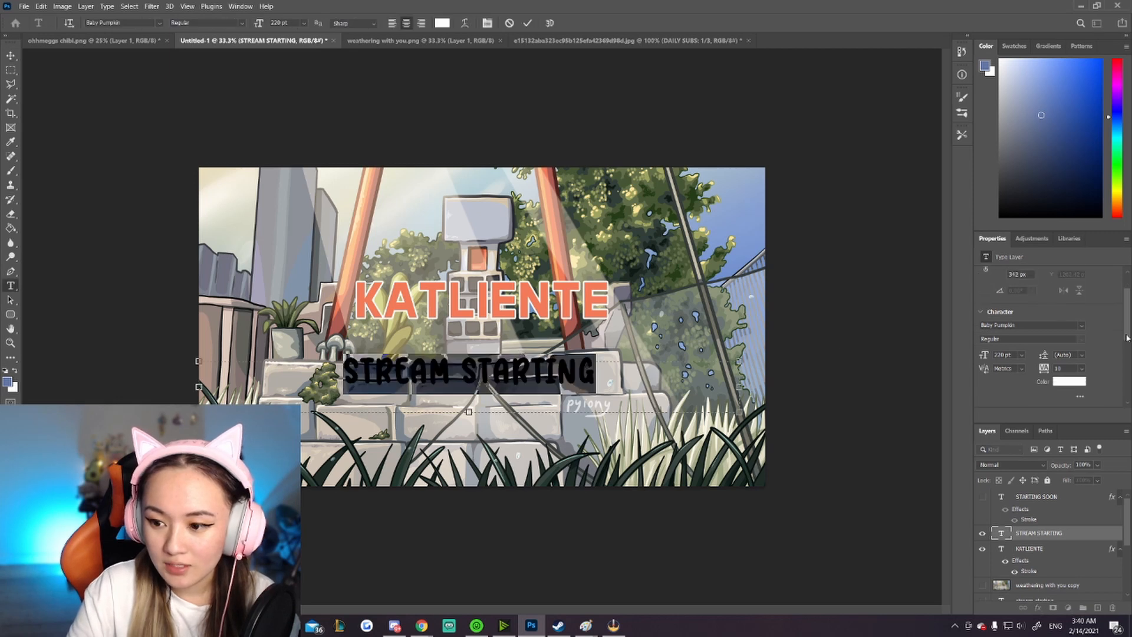
pyautogui.press('Escape')
pyautogui.press('v')
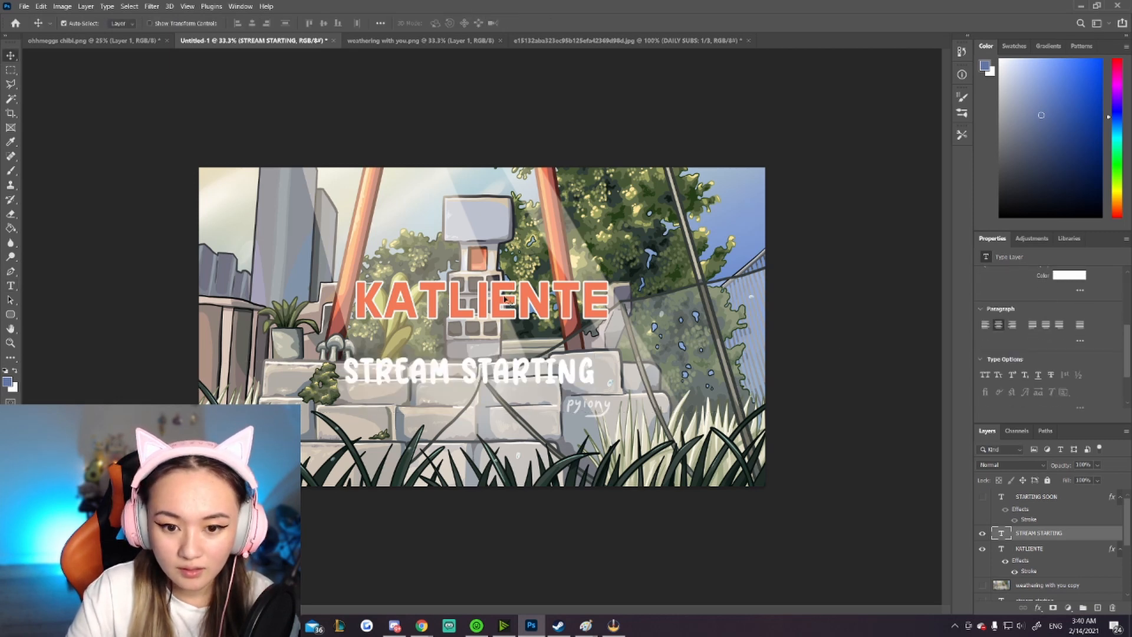
pyautogui.moveTo(509, 305); pyautogui.dragTo(507, 324)
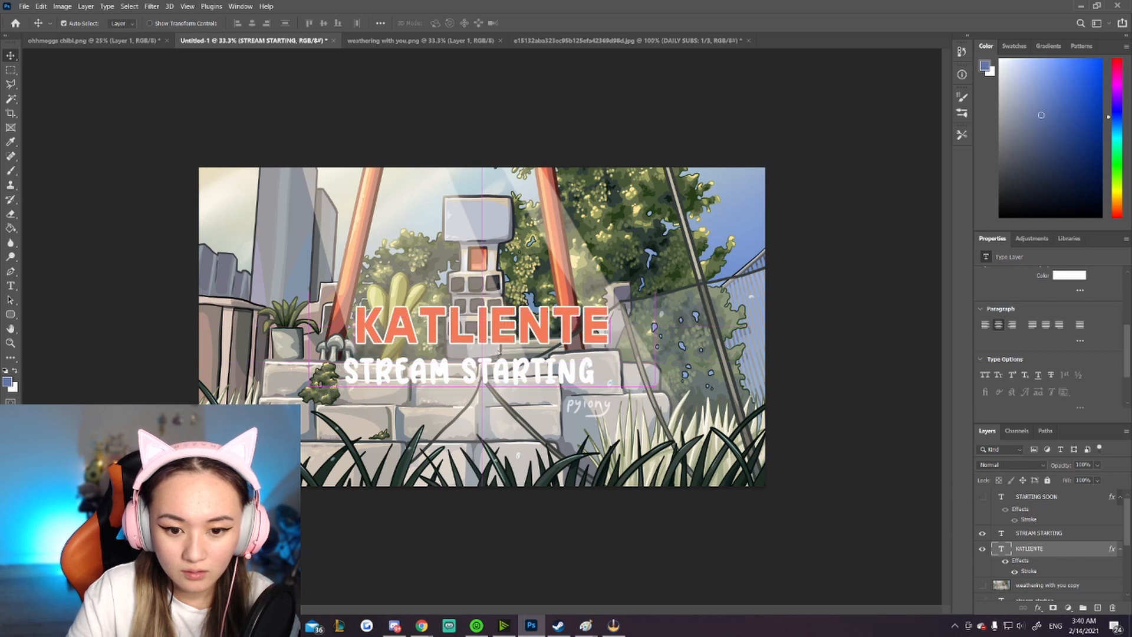
pyautogui.moveTo(490, 374); pyautogui.dragTo(485, 333)
pyautogui.click(483, 332)
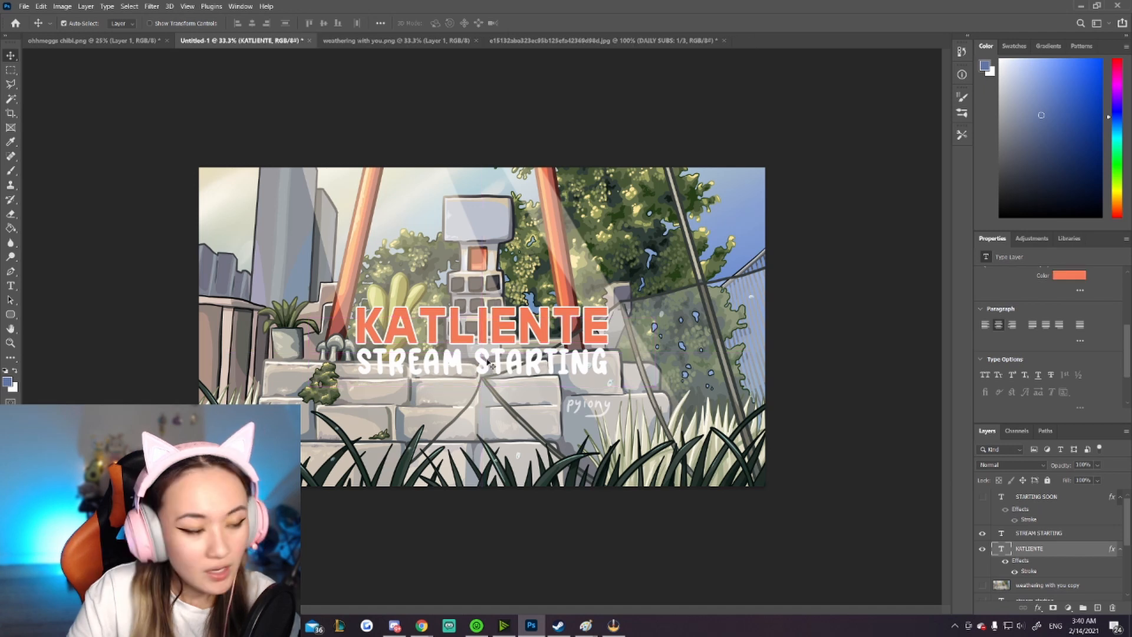
pyautogui.click(523, 370)
pyautogui.moveTo(523, 370); pyautogui.dragTo(497, 330)
pyautogui.click(536, 541)
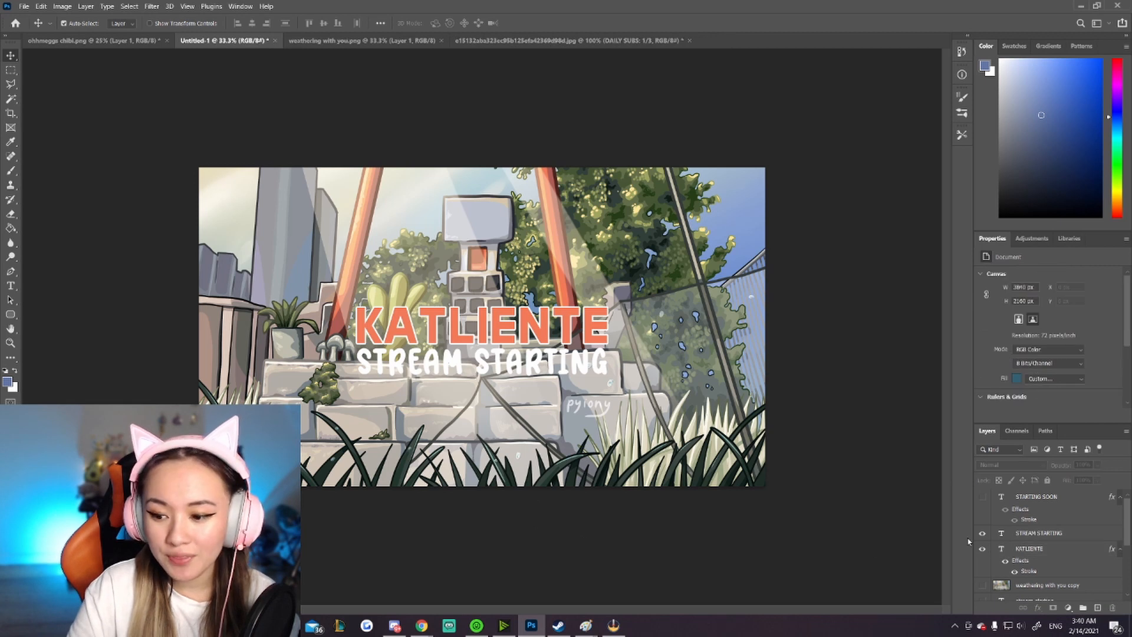
# Select the "weathering with you copy" layer and preview the blurred "weathering with you copy 2" by showing and hiding it.
pyautogui.scroll(-1, 1036, 566)
pyautogui.click(1041, 550)
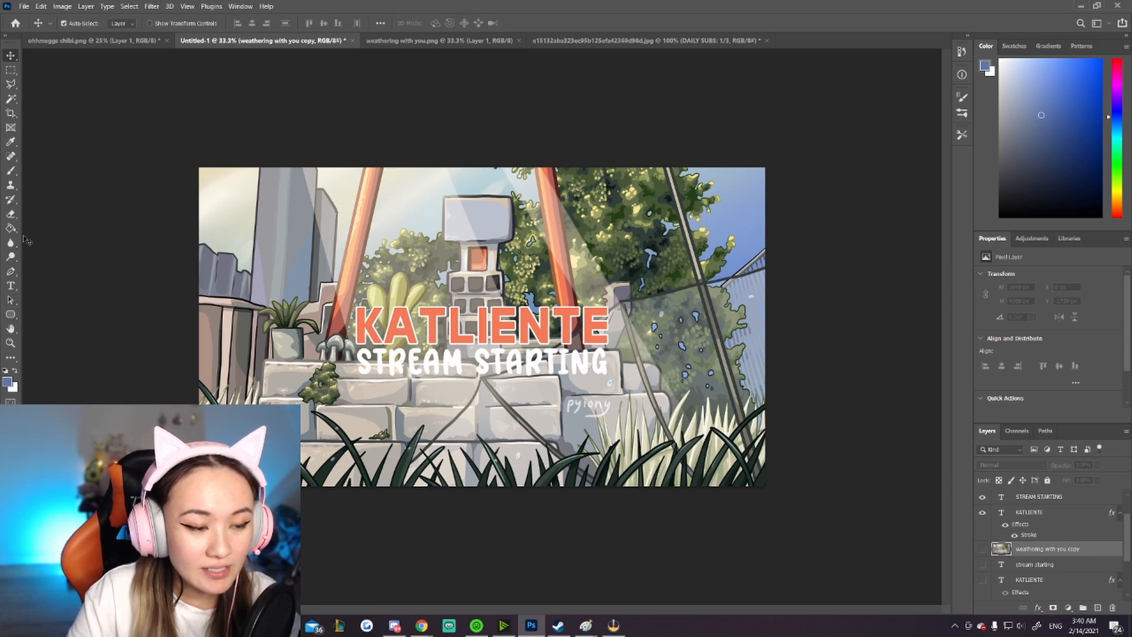
pyautogui.click(11, 141)
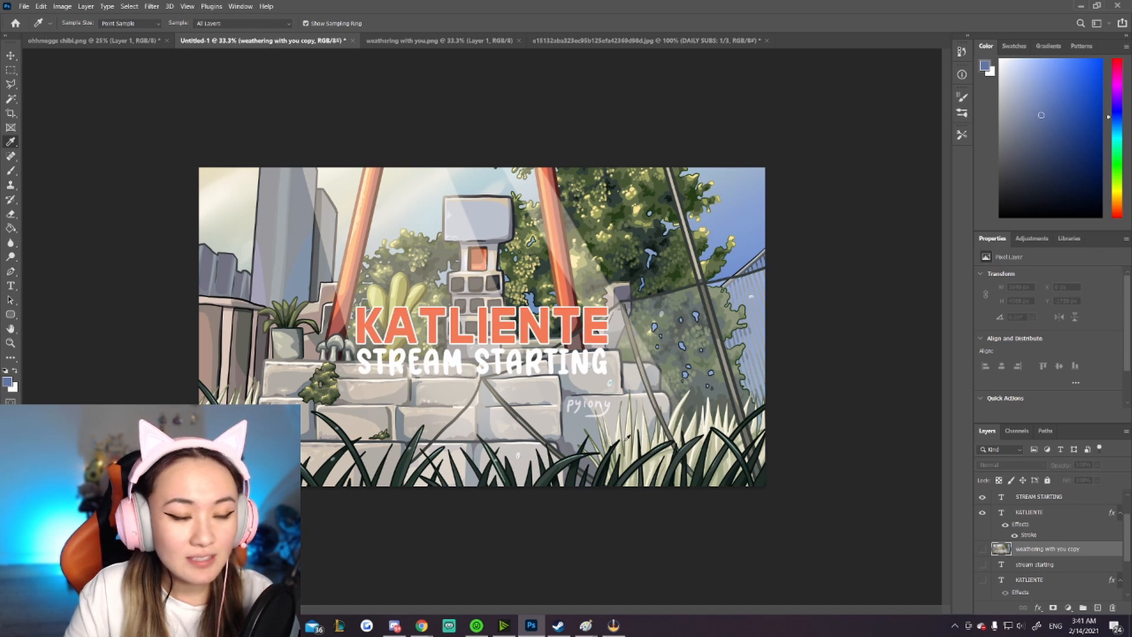
pyautogui.scroll(-2, 993, 572)
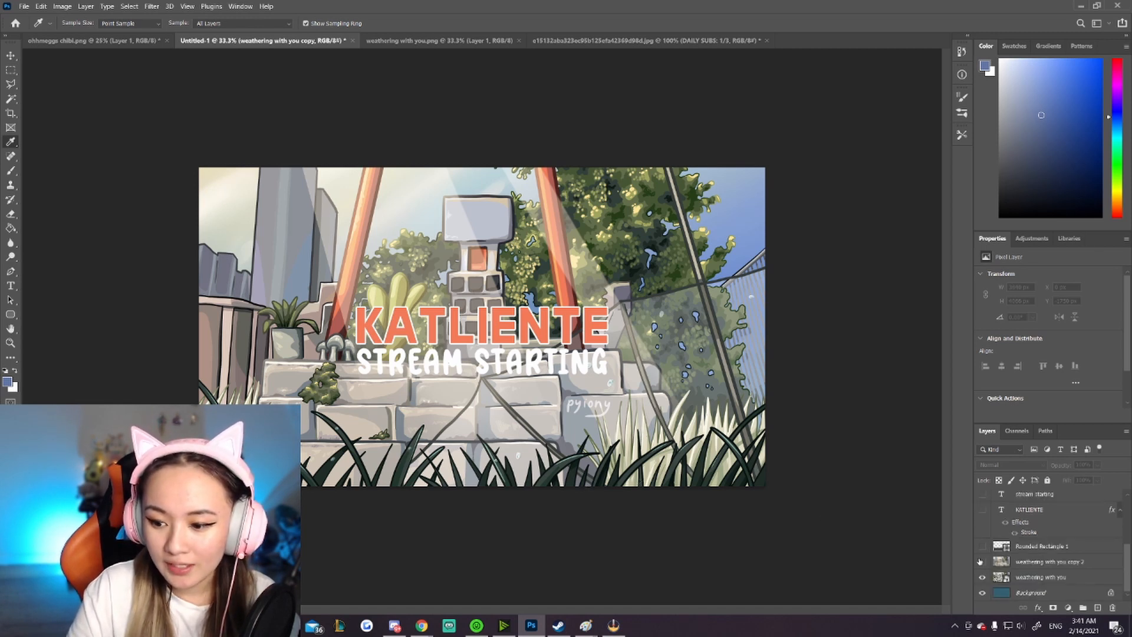
pyautogui.click(982, 562)
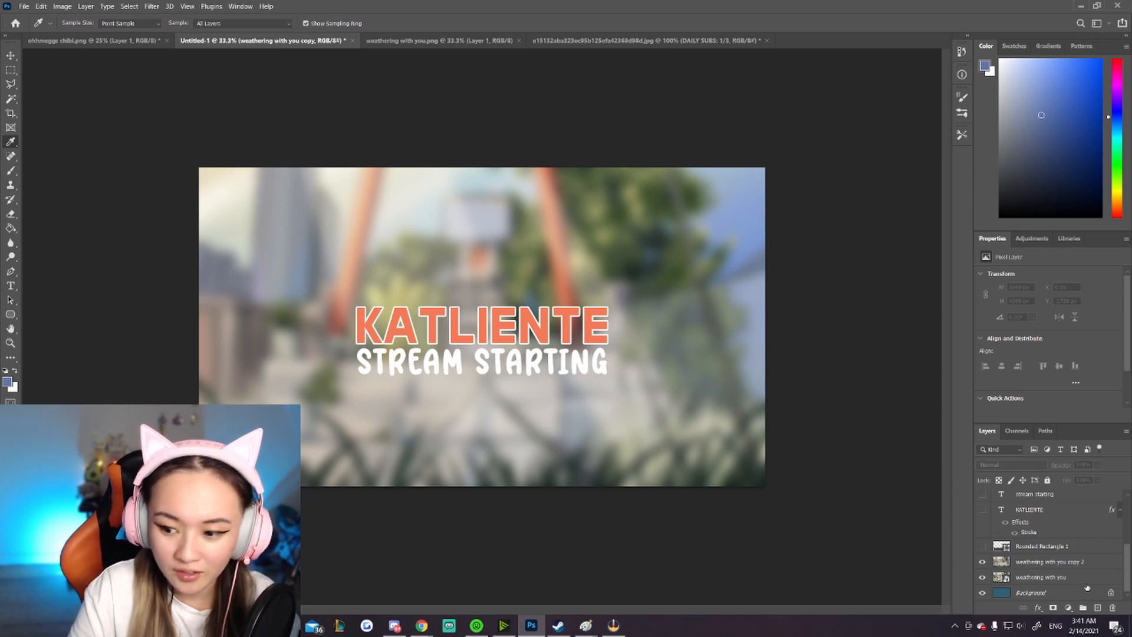
pyautogui.click(982, 563)
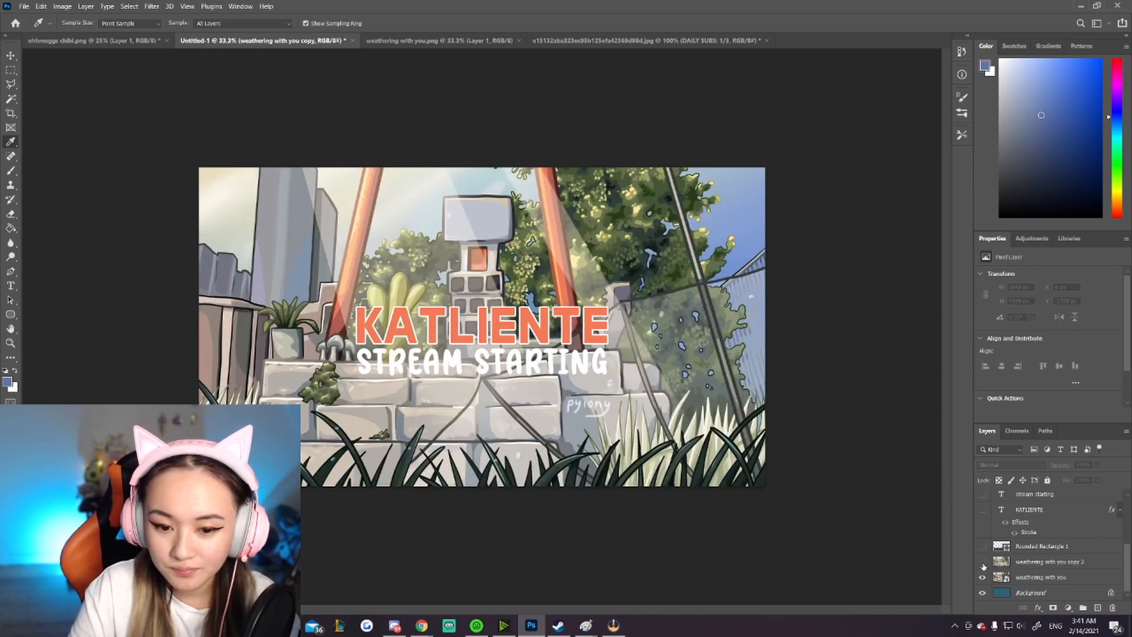
# Sample a dark green from the foreground grass as the foreground color.
pyautogui.click(559, 477)
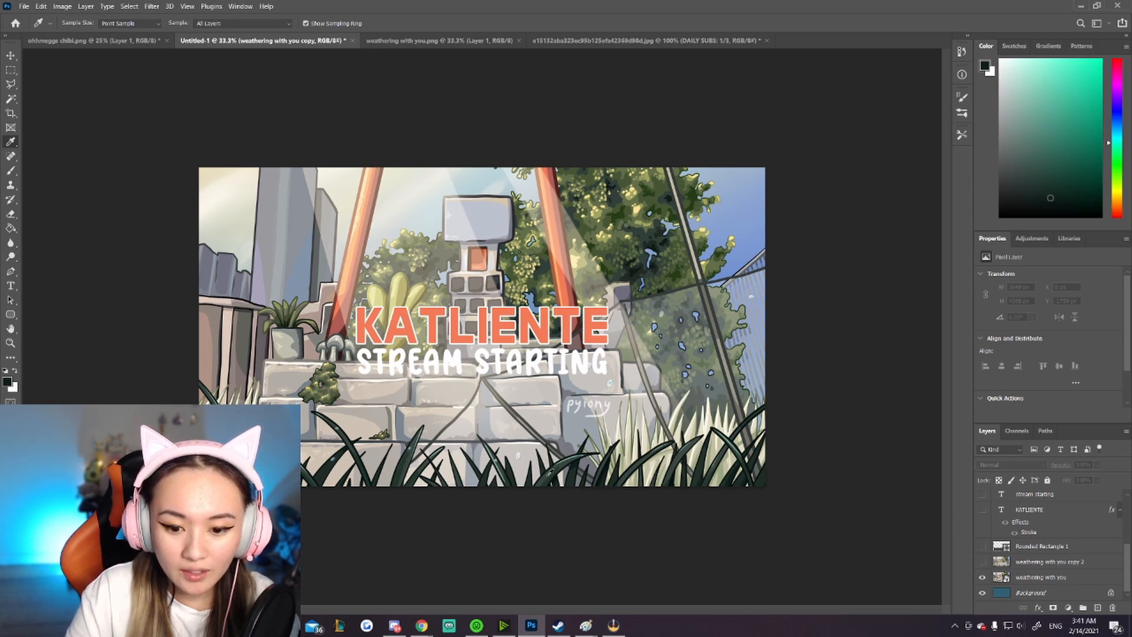
pyautogui.click(548, 476)
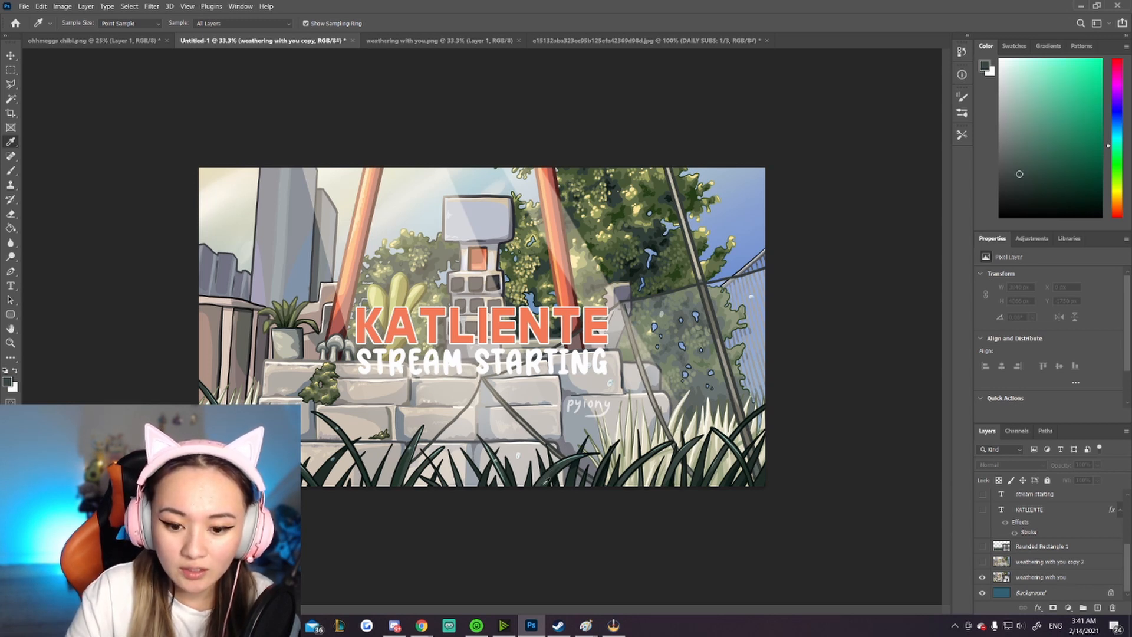
pyautogui.click(545, 476)
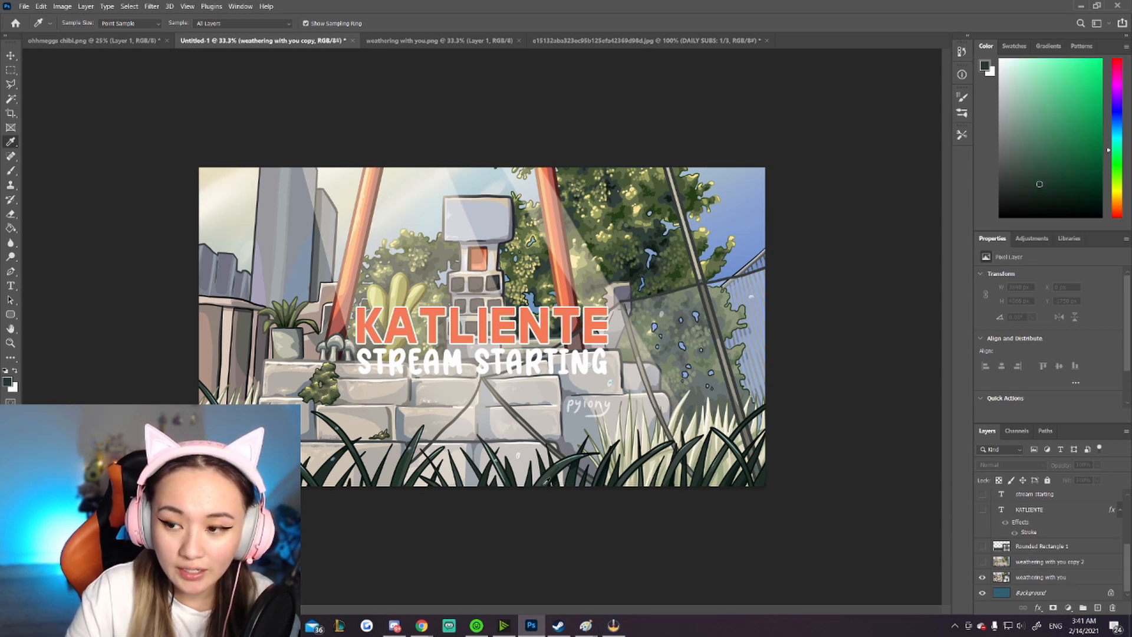
# Draw a dark green rounded rectangle of about 1872 by 577 px behind both titles, without a stroke.
pyautogui.click(11, 314)
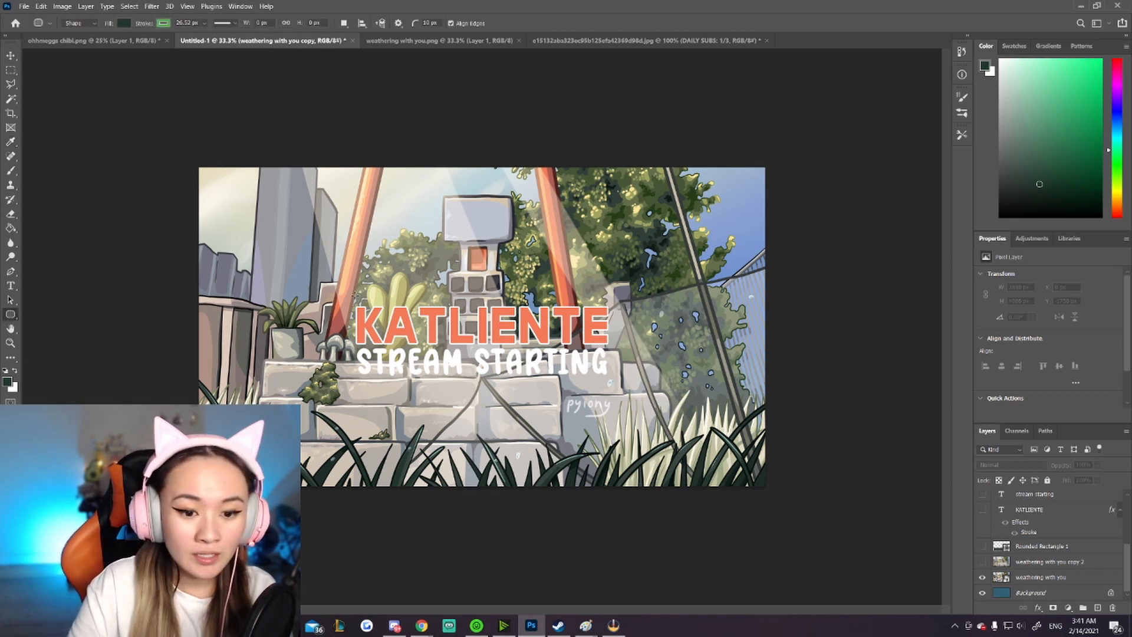
pyautogui.moveTo(347, 301)
pyautogui.mouseDown()
pyautogui.moveTo(640, 375)
pyautogui.moveTo(630, 367)
pyautogui.moveTo(621, 384)
pyautogui.mouseUp()
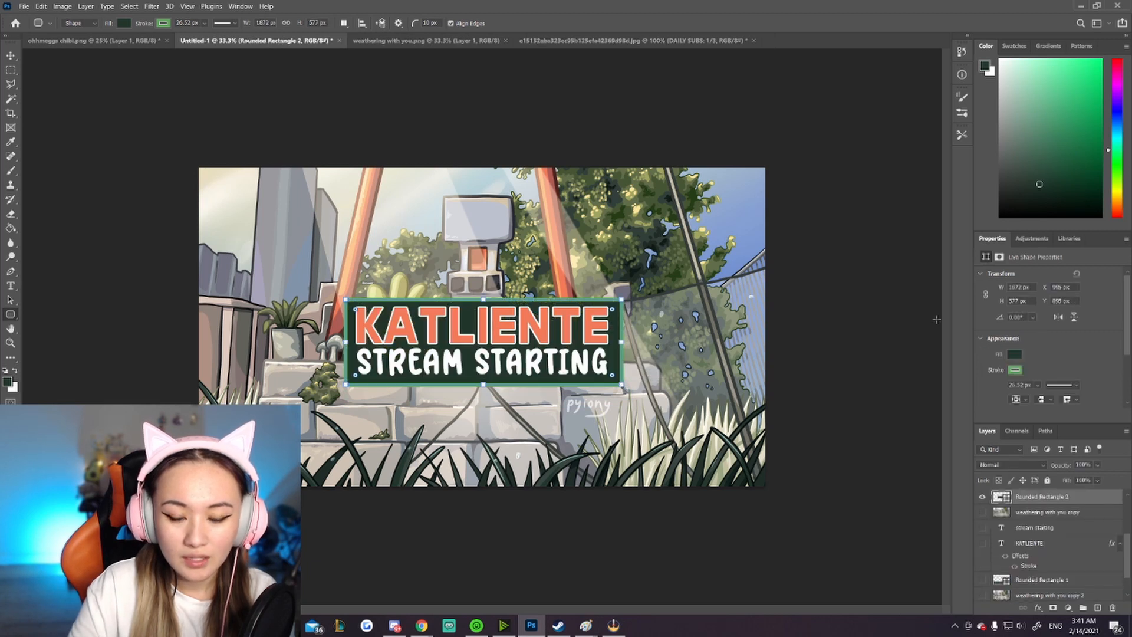
pyautogui.click(1015, 371)
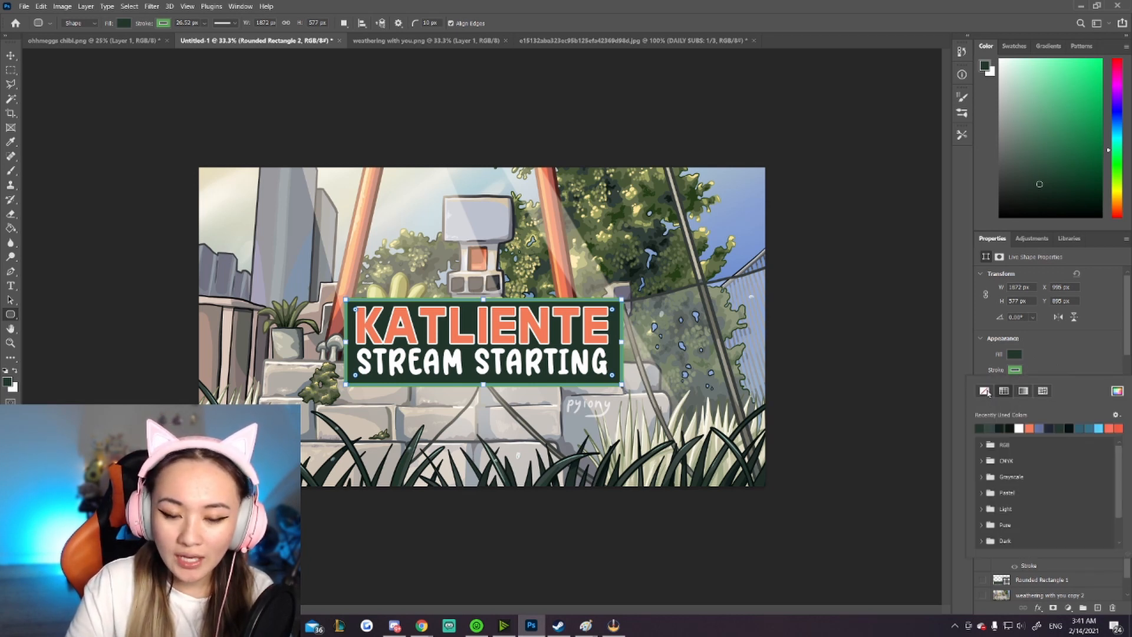
pyautogui.click(989, 393)
pyautogui.click(12, 55)
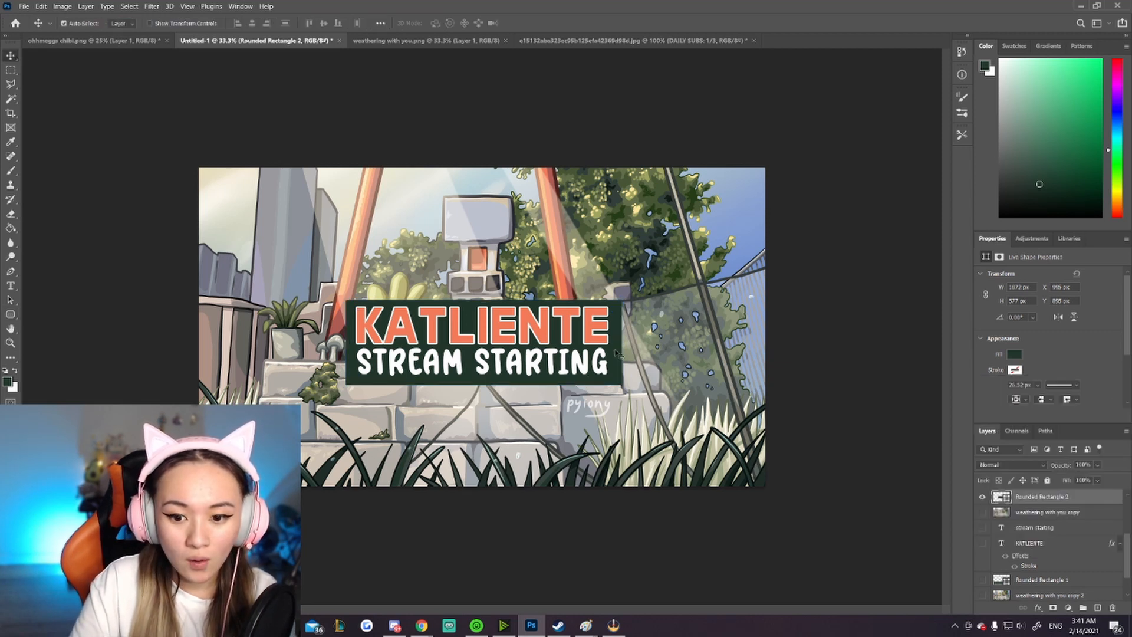
# Center the dark green rectangle horizontally on the canvas behind the two titles.
pyautogui.moveTo(617, 352); pyautogui.dragTo(614, 349)
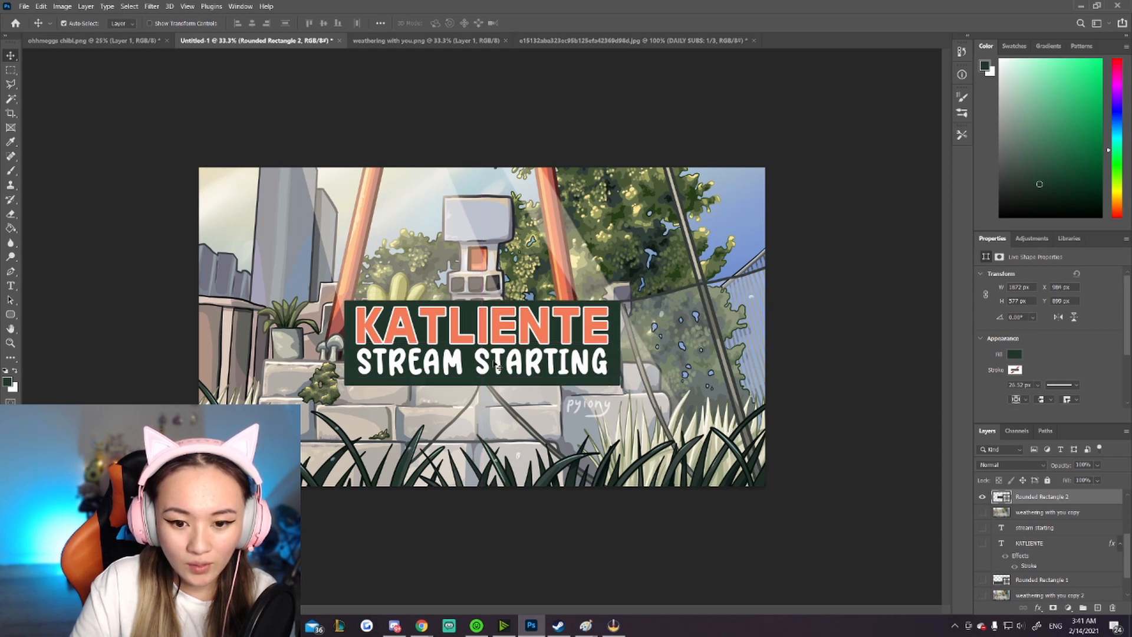
pyautogui.hotkey('ctrl', 'v')
pyautogui.moveTo(499, 364); pyautogui.dragTo(498, 359)
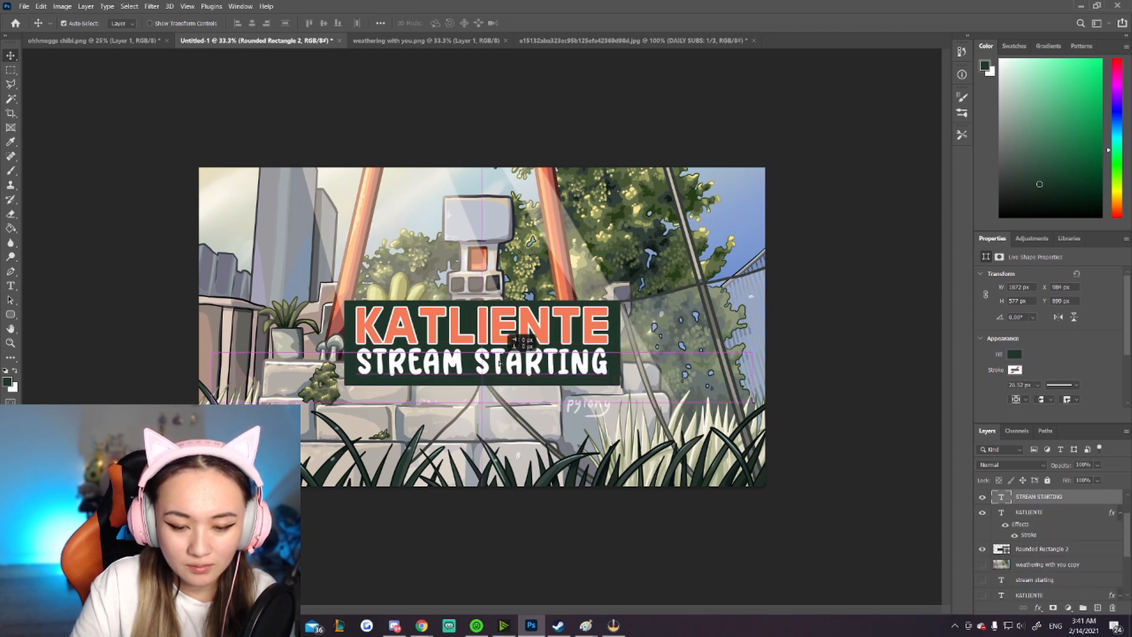
pyautogui.click(615, 335)
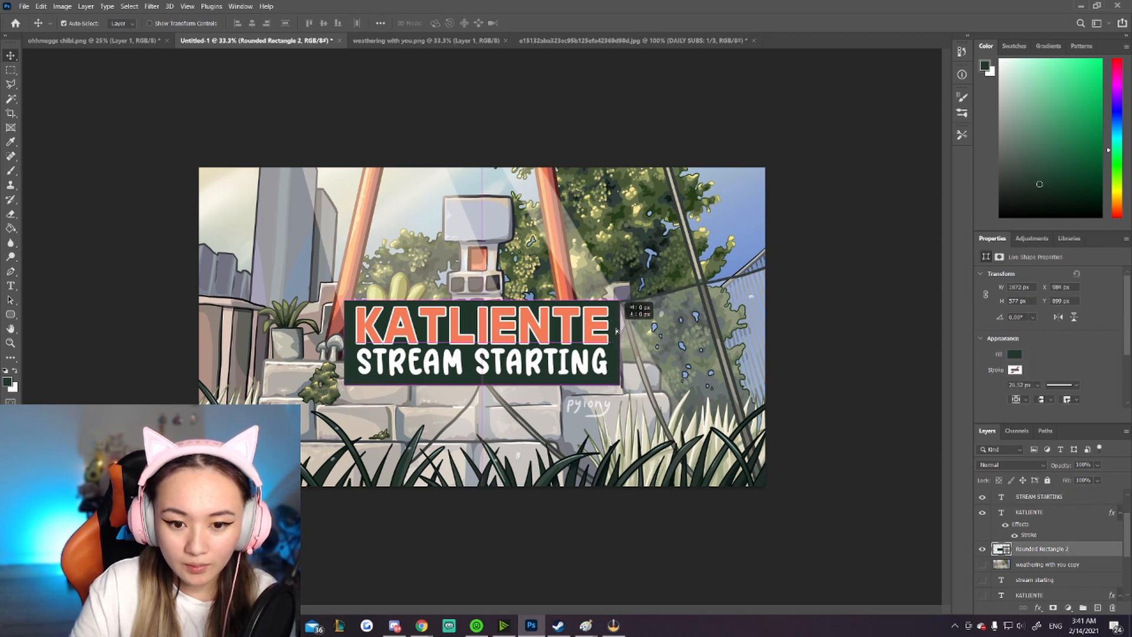
# Set the rectangle's height to 600 px, recenter it behind the titles, and nudge STREAM STARTING slightly lower.
pyautogui.click(1019, 301)
pyautogui.write('600')
pyautogui.press('Return')
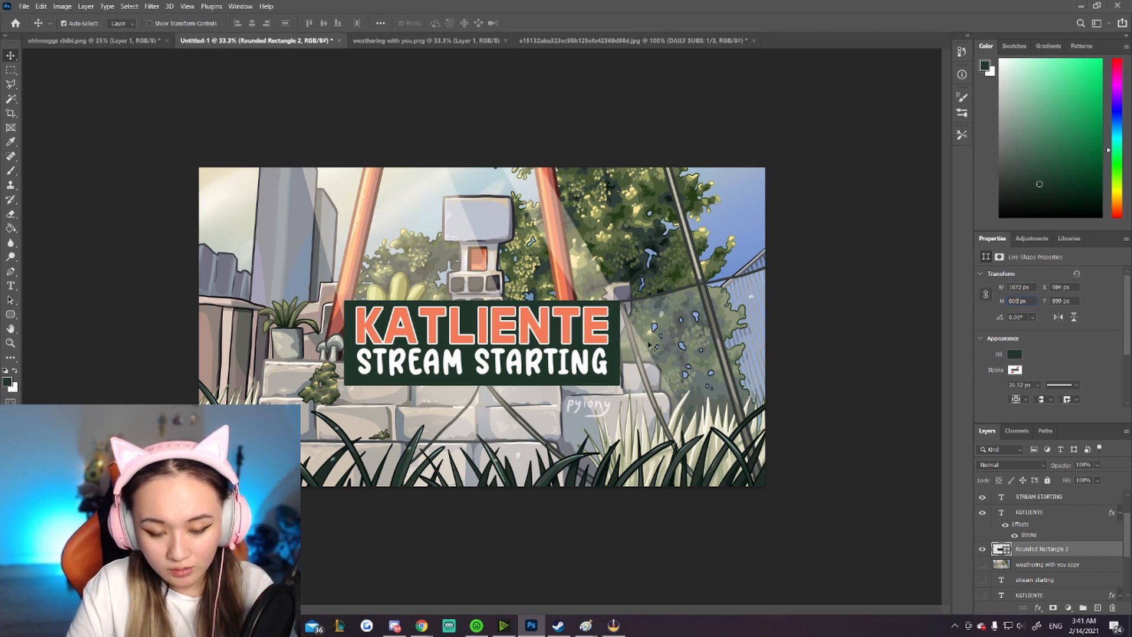
pyautogui.moveTo(616, 345); pyautogui.dragTo(615, 350)
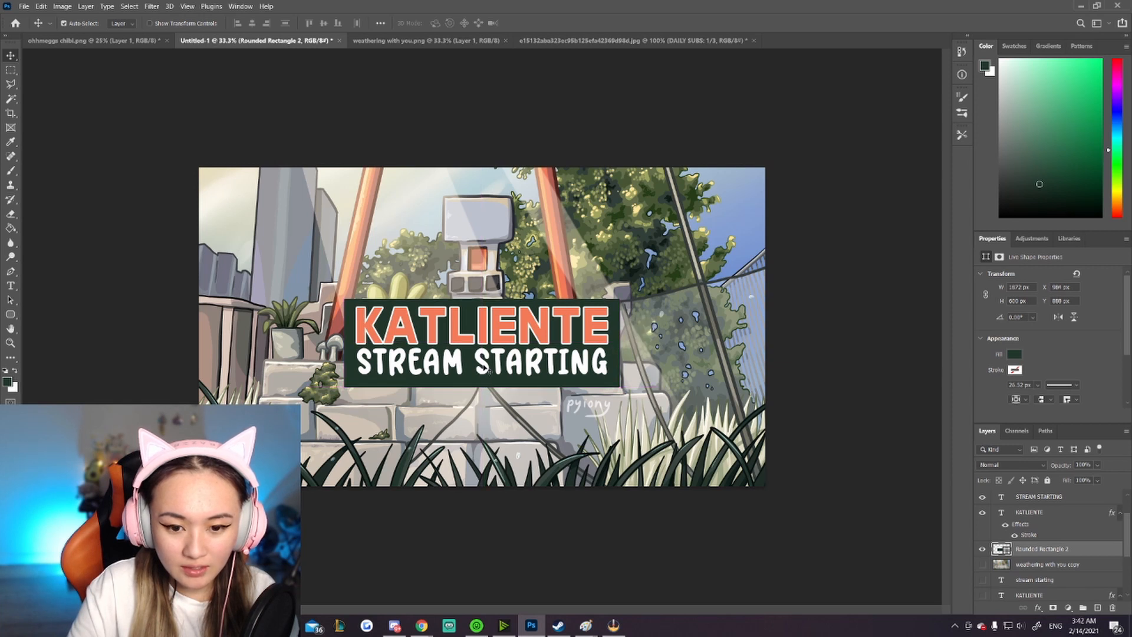
pyautogui.moveTo(483, 369); pyautogui.dragTo(494, 335)
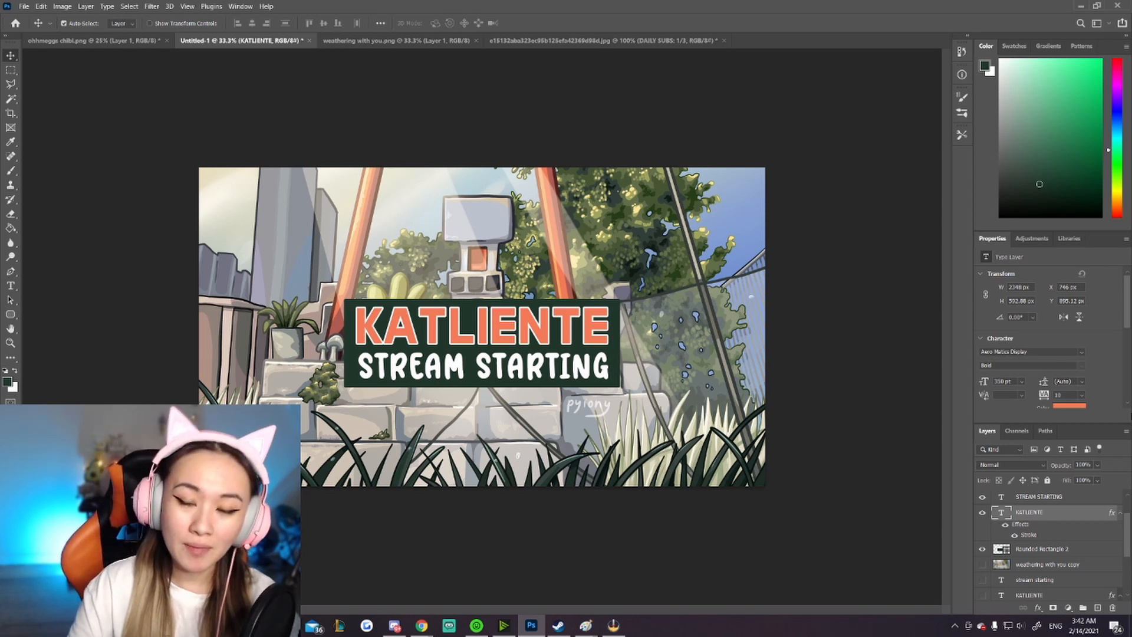
# Set the dark green rectangle layer's blend mode to Multiply and its opacity to about 79%.
pyautogui.click(1070, 549)
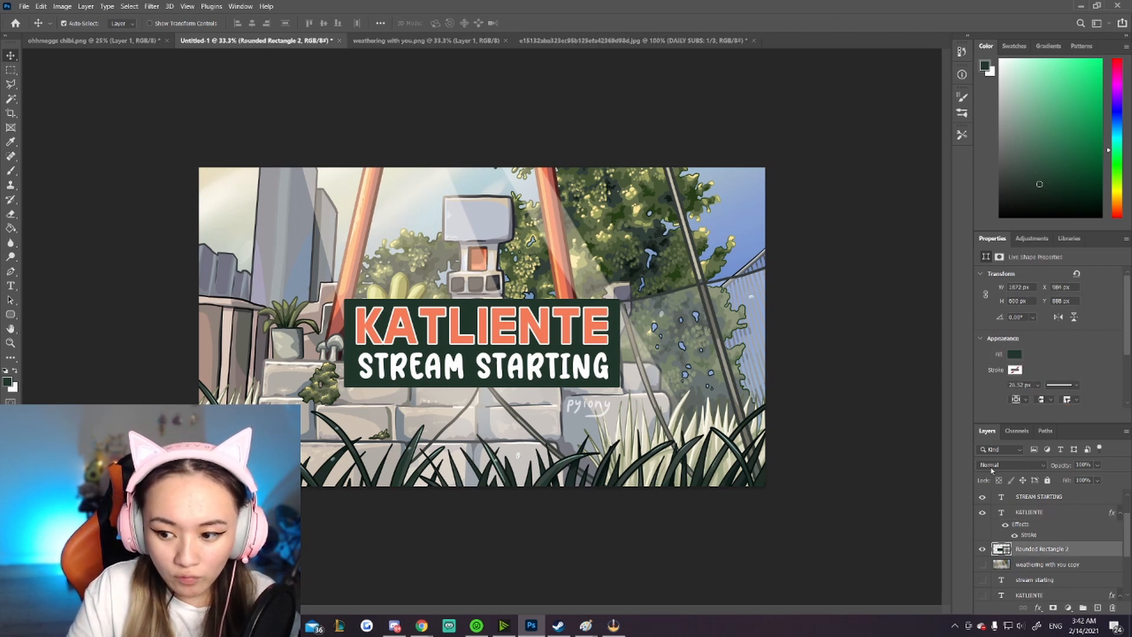
pyautogui.click(1019, 466)
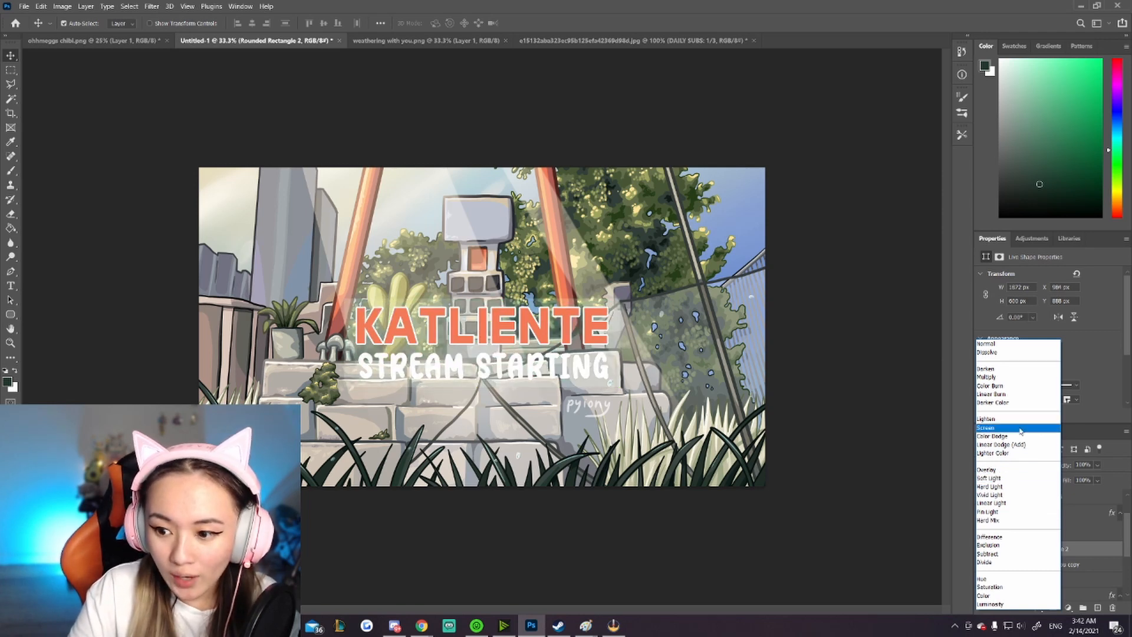
pyautogui.click(1026, 383)
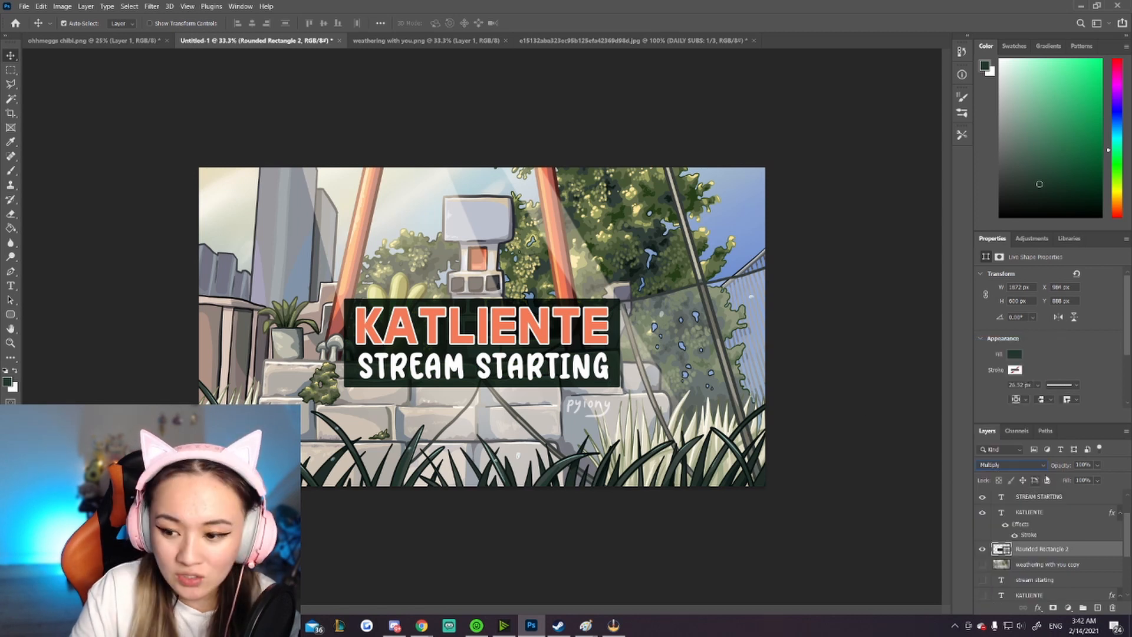
pyautogui.click(1096, 465)
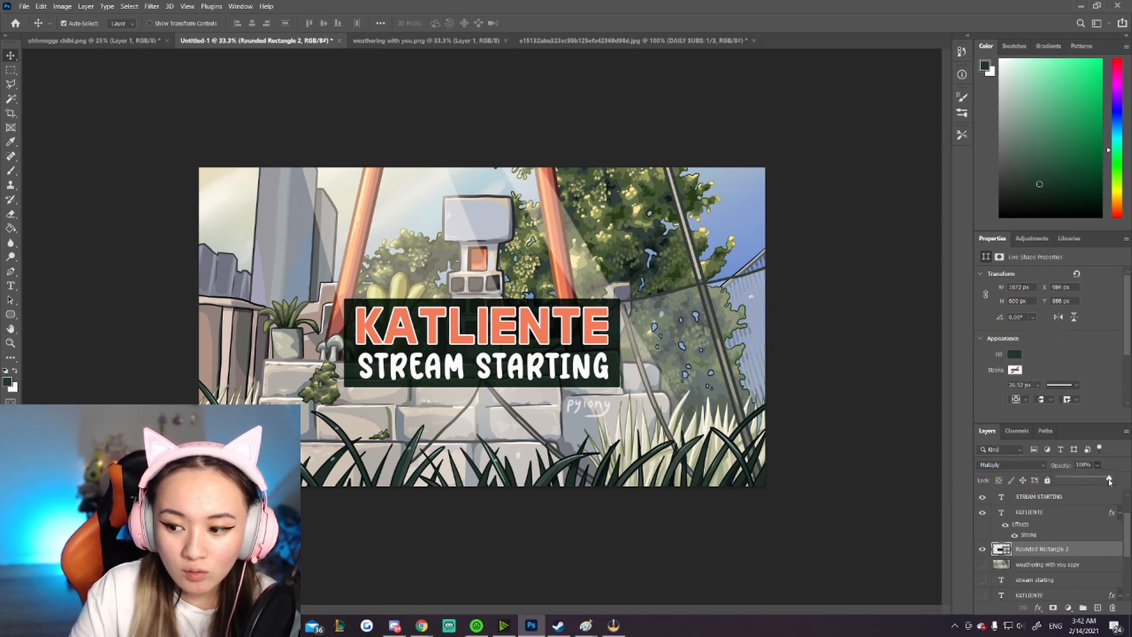
pyautogui.moveTo(1111, 479); pyautogui.dragTo(1100, 479)
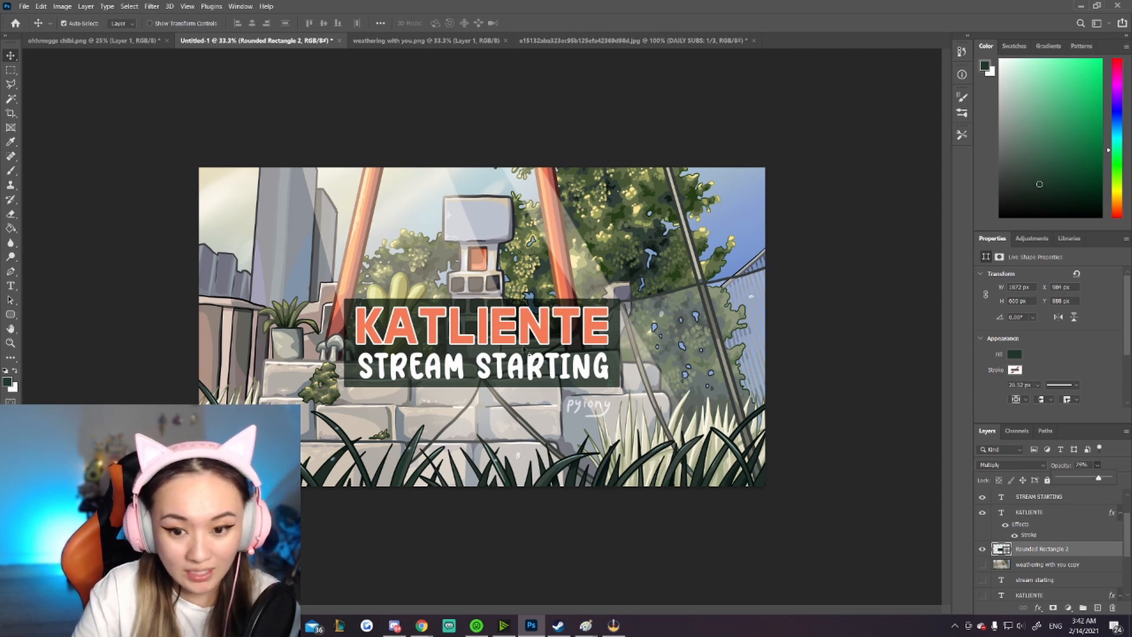
# Add a new empty layer directly above the Background layer and hide the Background layer.
pyautogui.scroll(-3, 1027, 526)
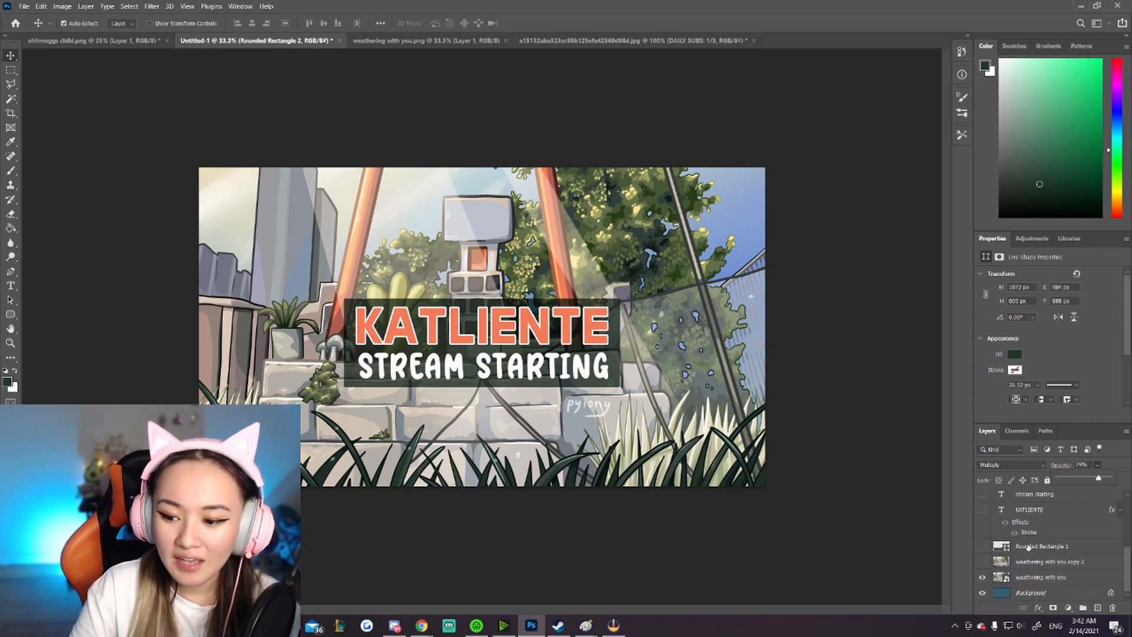
pyautogui.click(1044, 577)
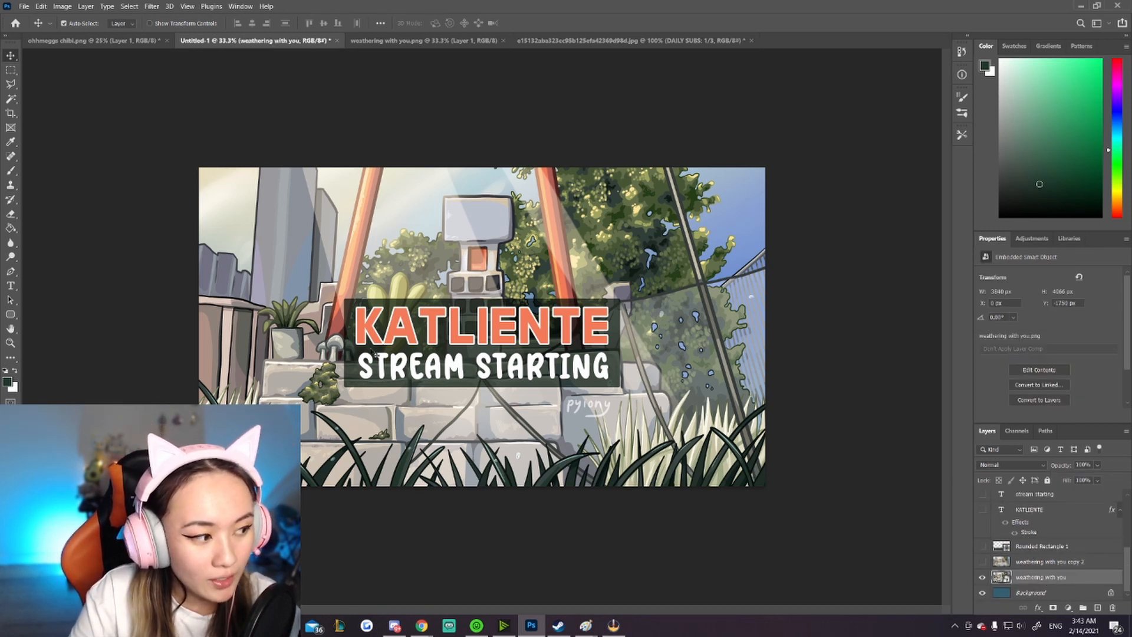
pyautogui.click(1025, 596)
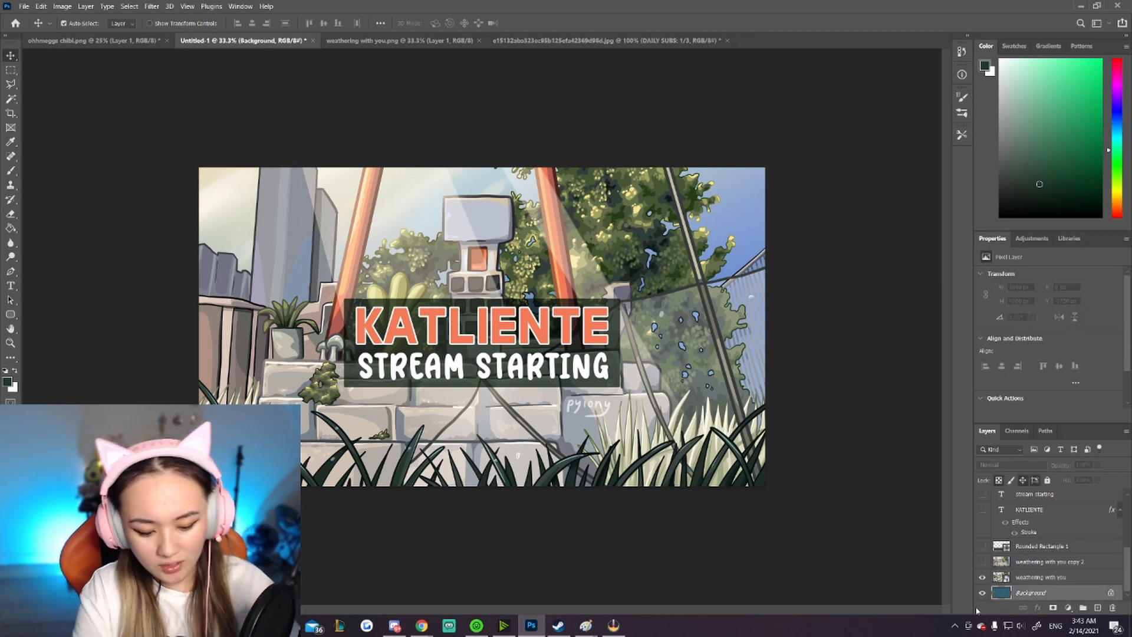
pyautogui.hotkey('ctrl', 'shift', 'n')
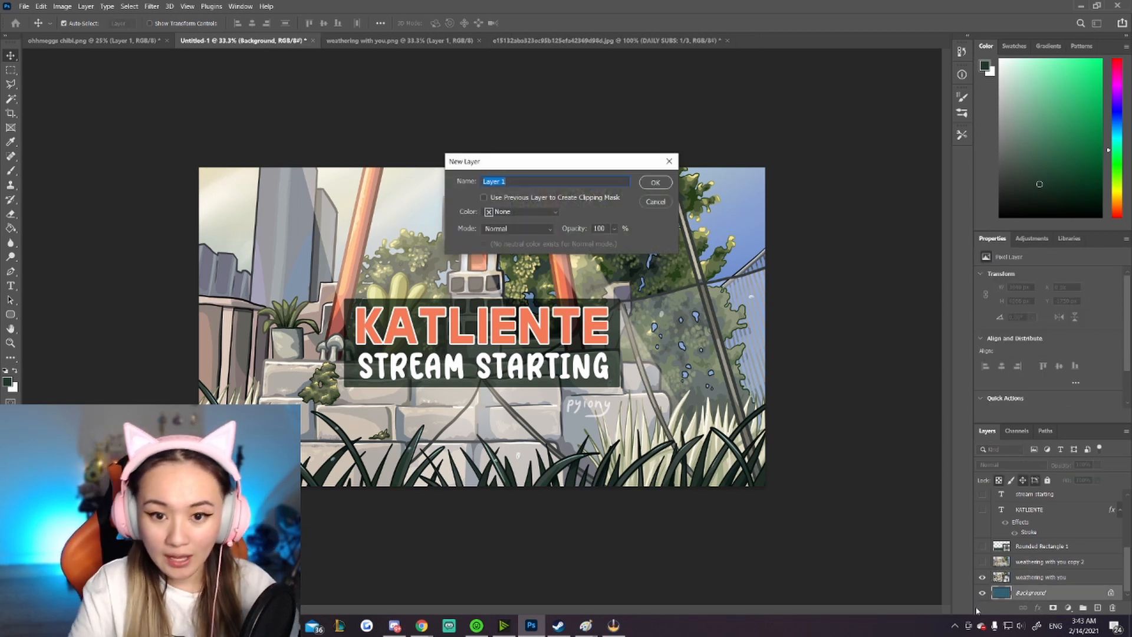
pyautogui.click(656, 184)
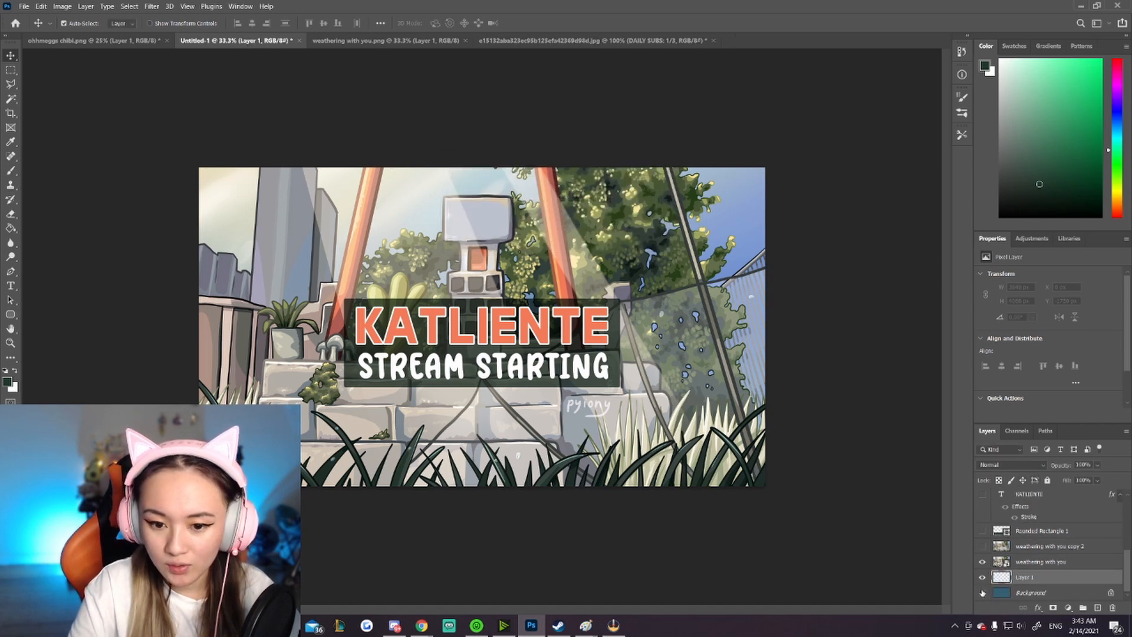
# Lower the opacity of the visible "weathering with you" artwork layer to about 82%.
pyautogui.click(1036, 561)
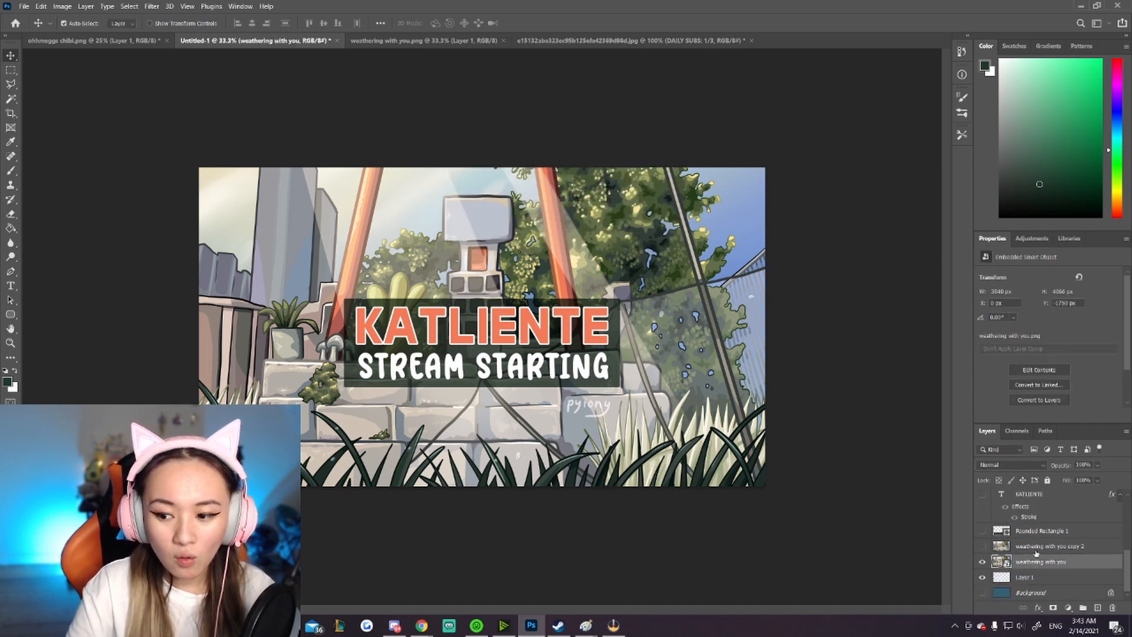
pyautogui.click(1097, 466)
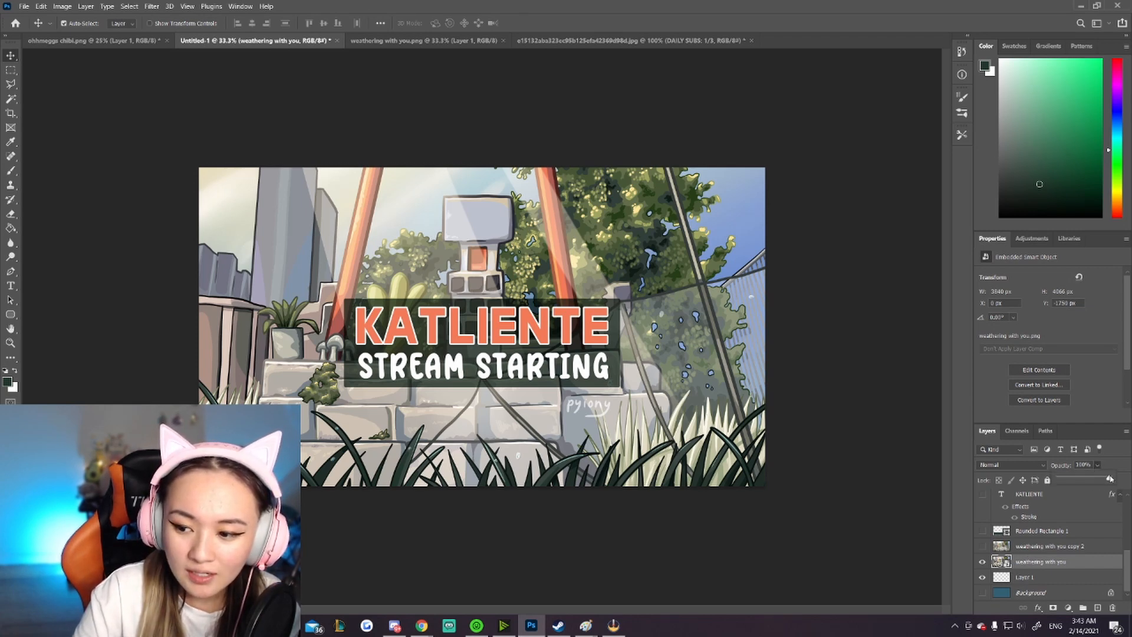
pyautogui.moveTo(1109, 479); pyautogui.dragTo(1099, 478)
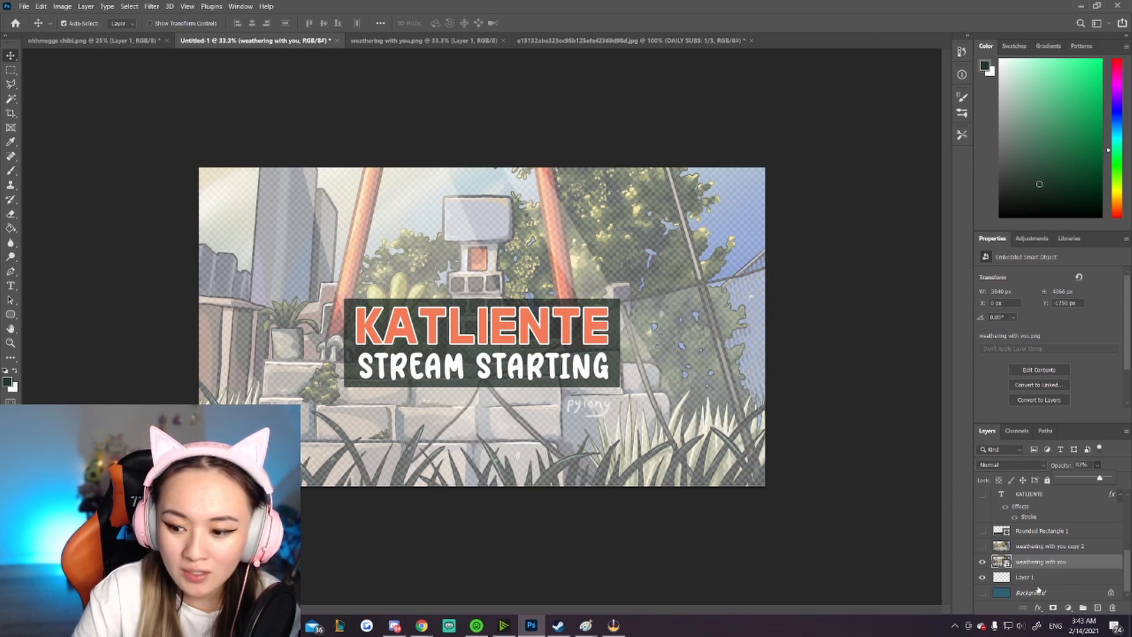
# Fill the empty Layer 1 beneath the artwork with light blue using the Paint Bucket tool.
pyautogui.click(1051, 573)
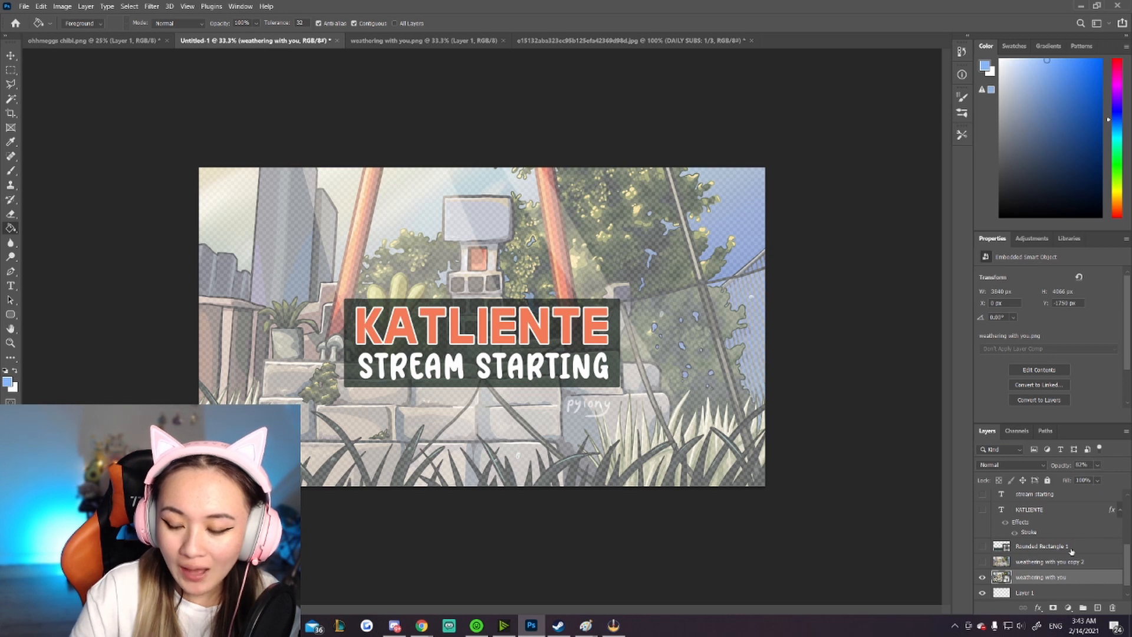
pyautogui.scroll(-1, 1066, 572)
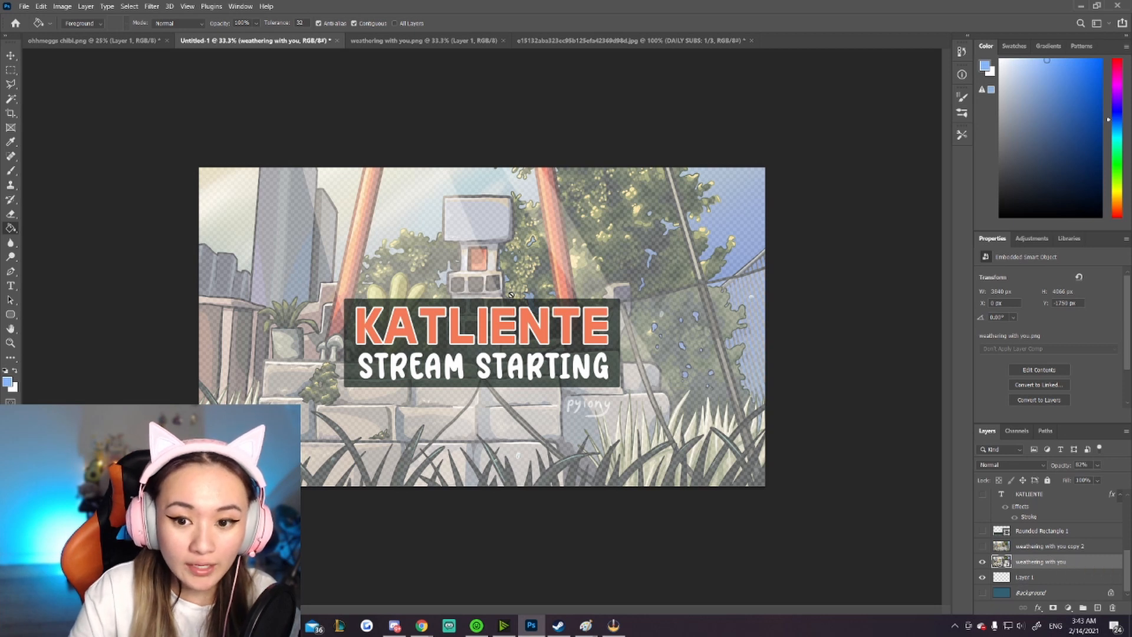
pyautogui.click(1025, 579)
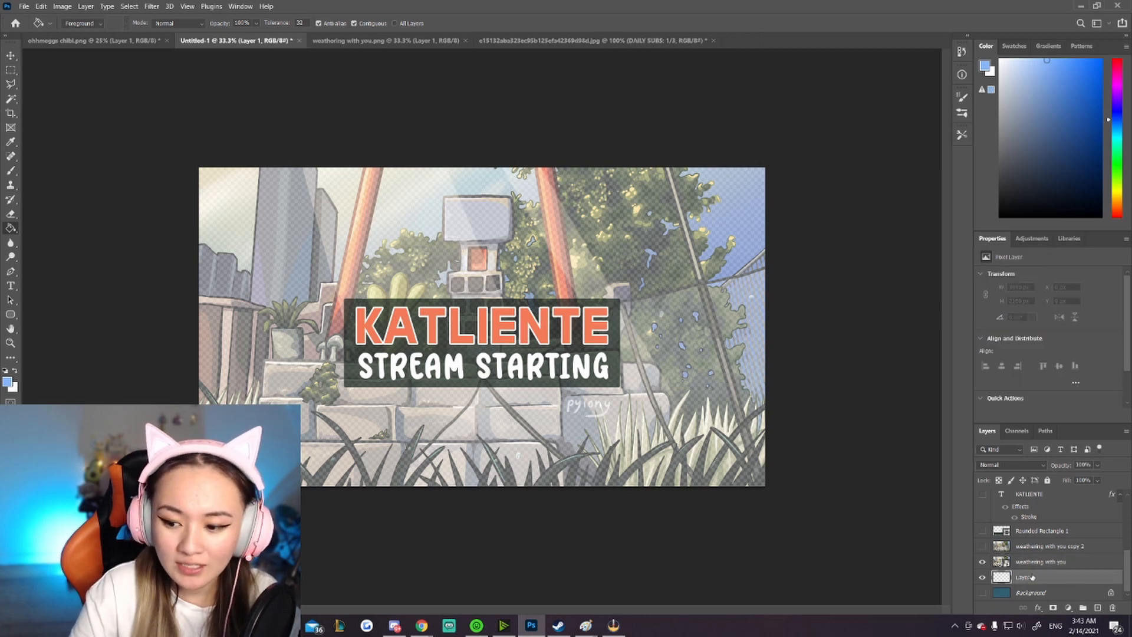
pyautogui.click(1121, 158)
pyautogui.moveTo(1122, 158)
pyautogui.mouseDown()
pyautogui.moveTo(1122, 193)
pyautogui.moveTo(1121, 179)
pyautogui.mouseUp()
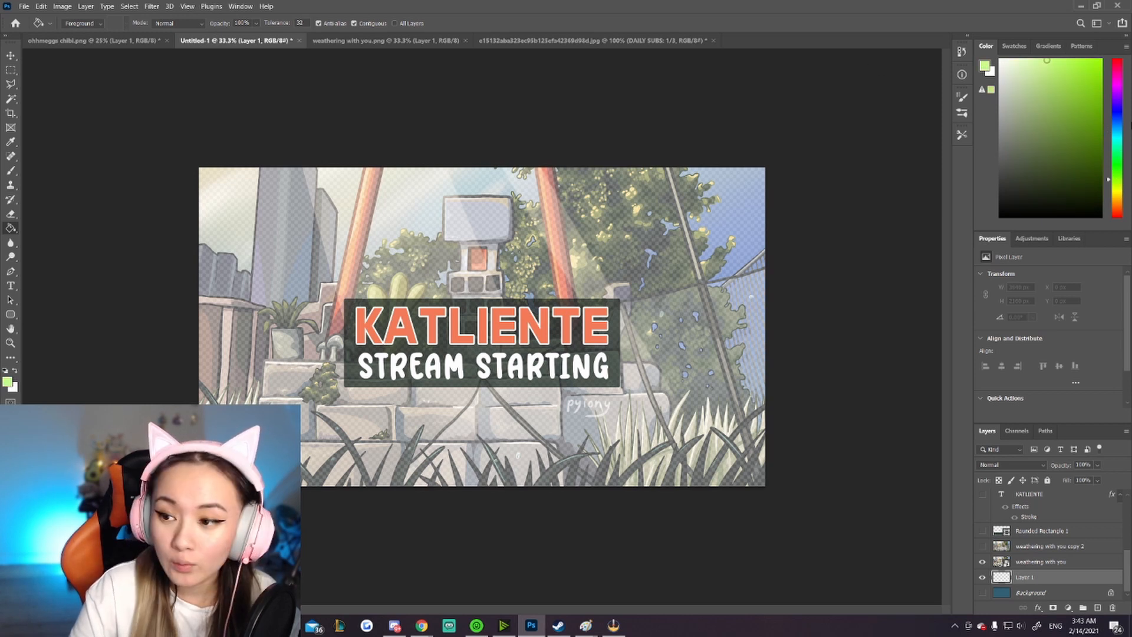
pyautogui.click(1123, 125)
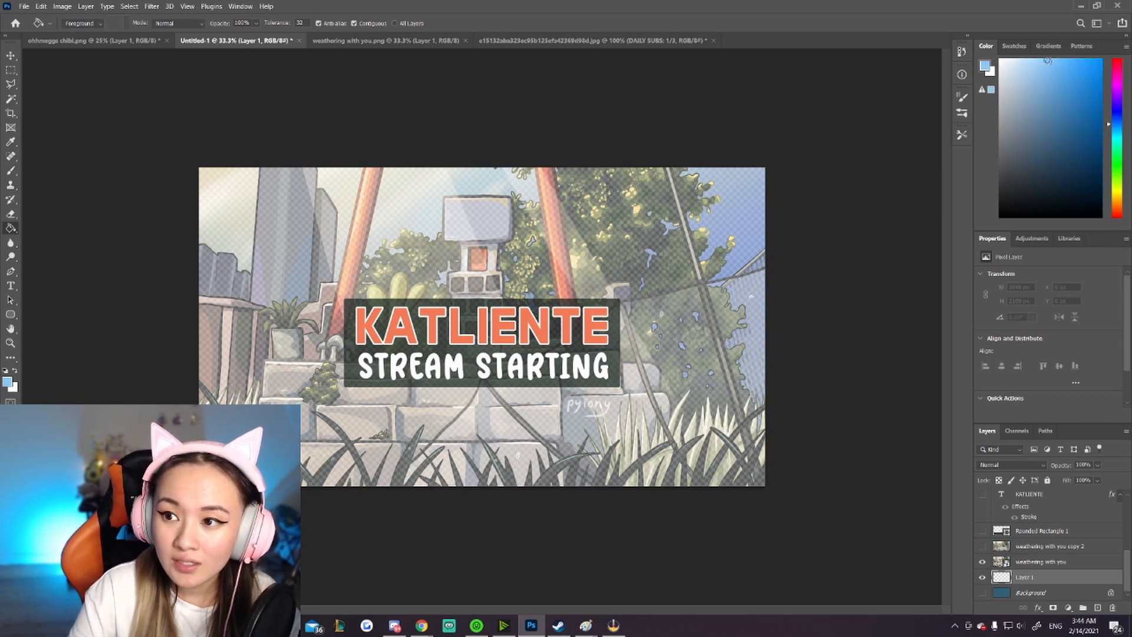
pyautogui.click(458, 240)
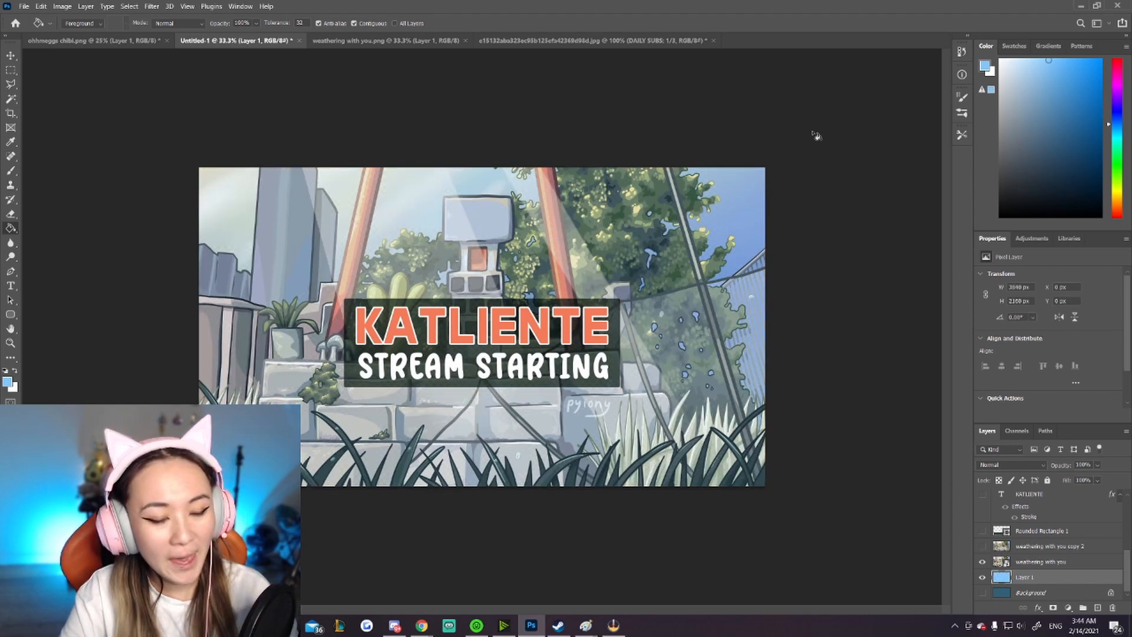
# Reduce the "weathering with you" artwork layer's opacity to about 68% over the light blue fill.
pyautogui.click(1057, 564)
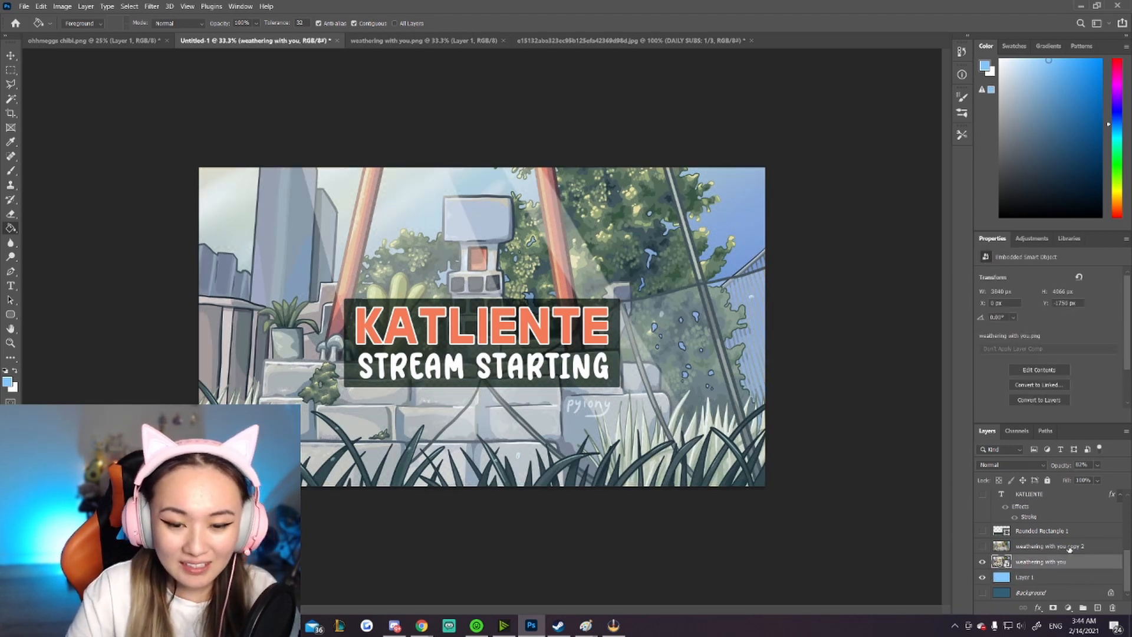
pyautogui.click(1096, 465)
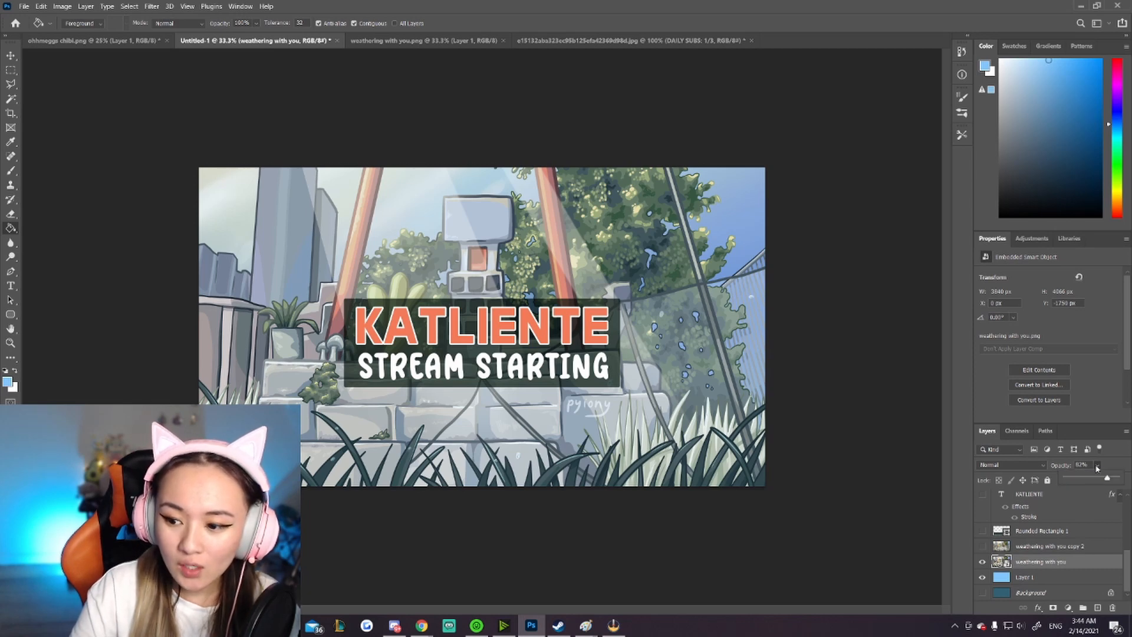
pyautogui.moveTo(1108, 480); pyautogui.dragTo(1102, 479)
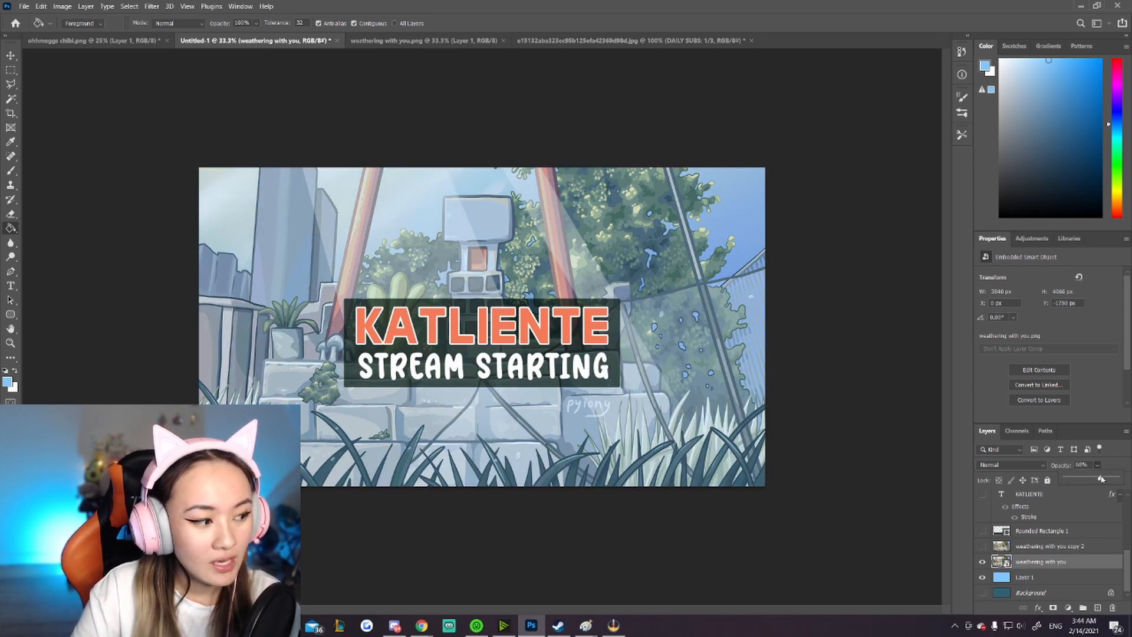